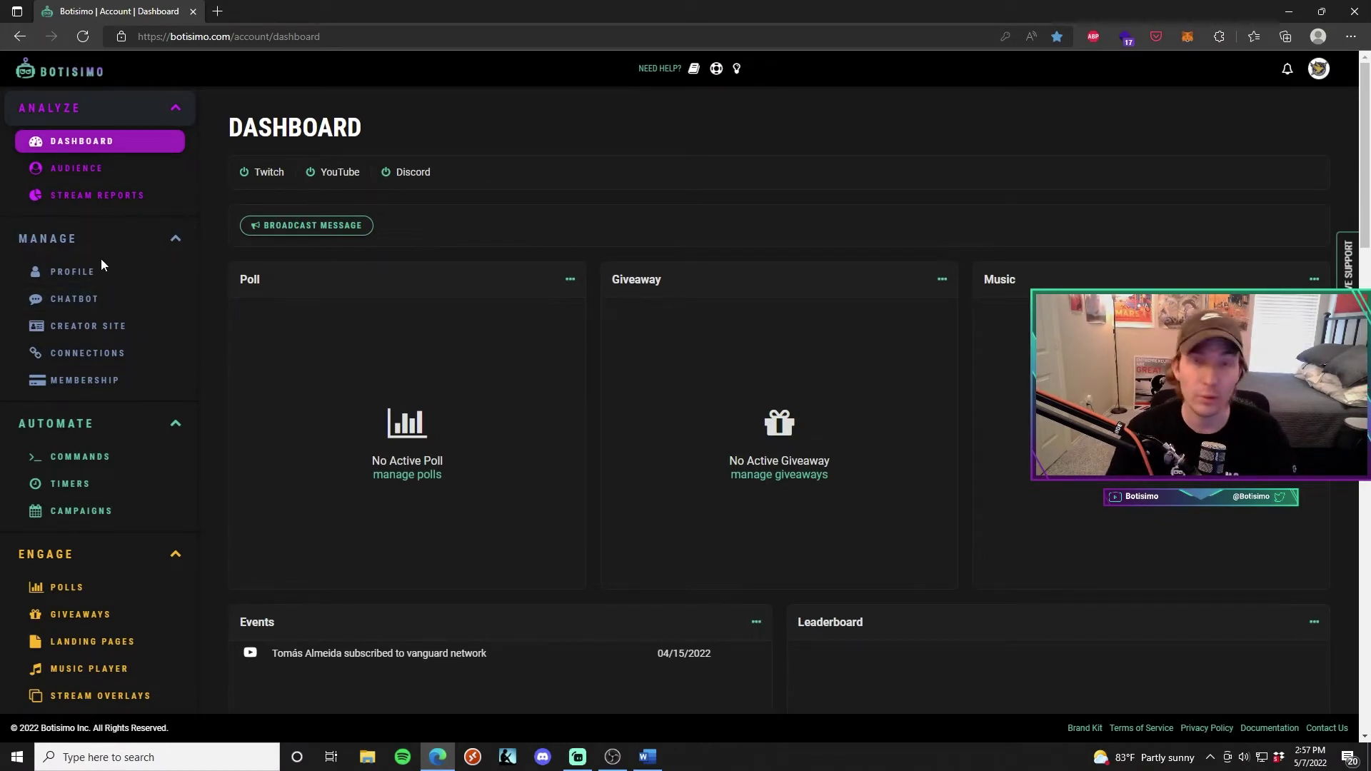
- Scroll the sidebar down to Engage and go to the Music Player page
scroll(108, 300, "down", 4)
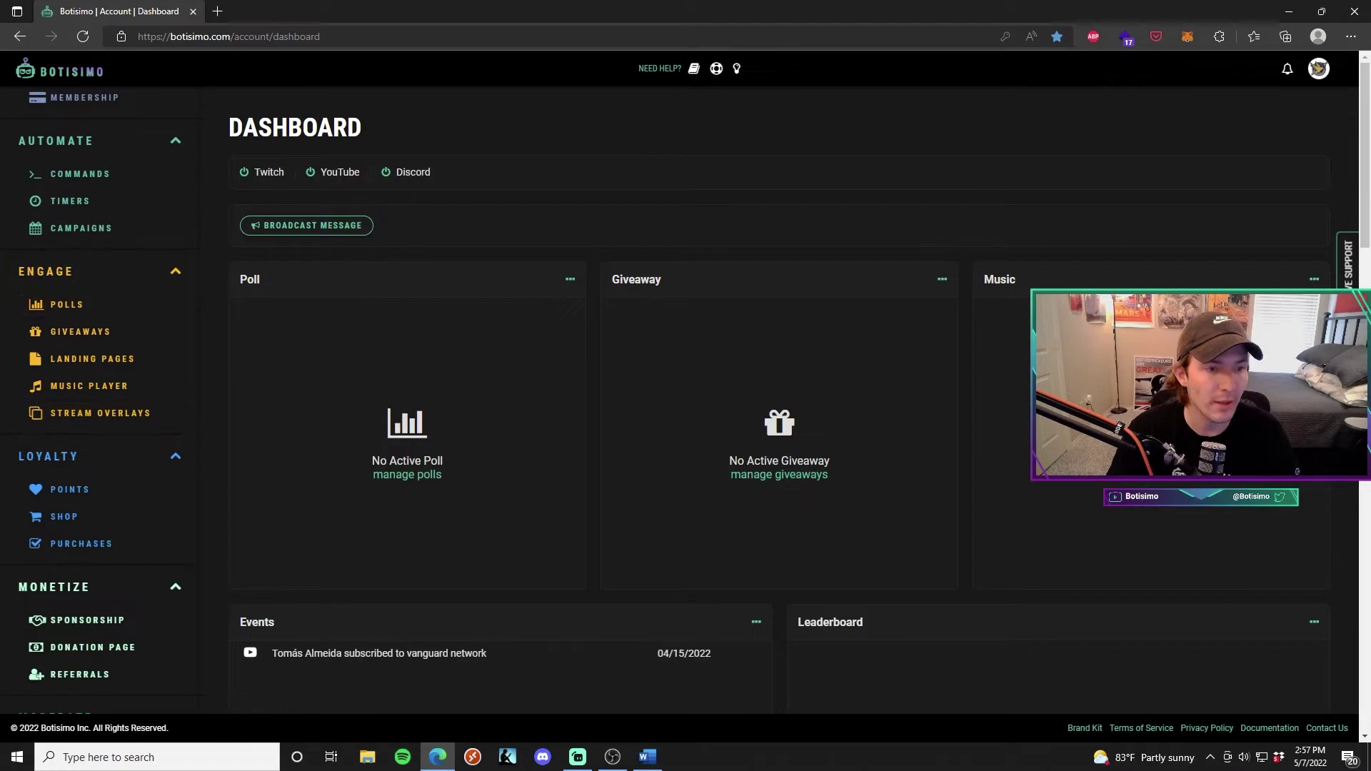
left_click(79, 388)
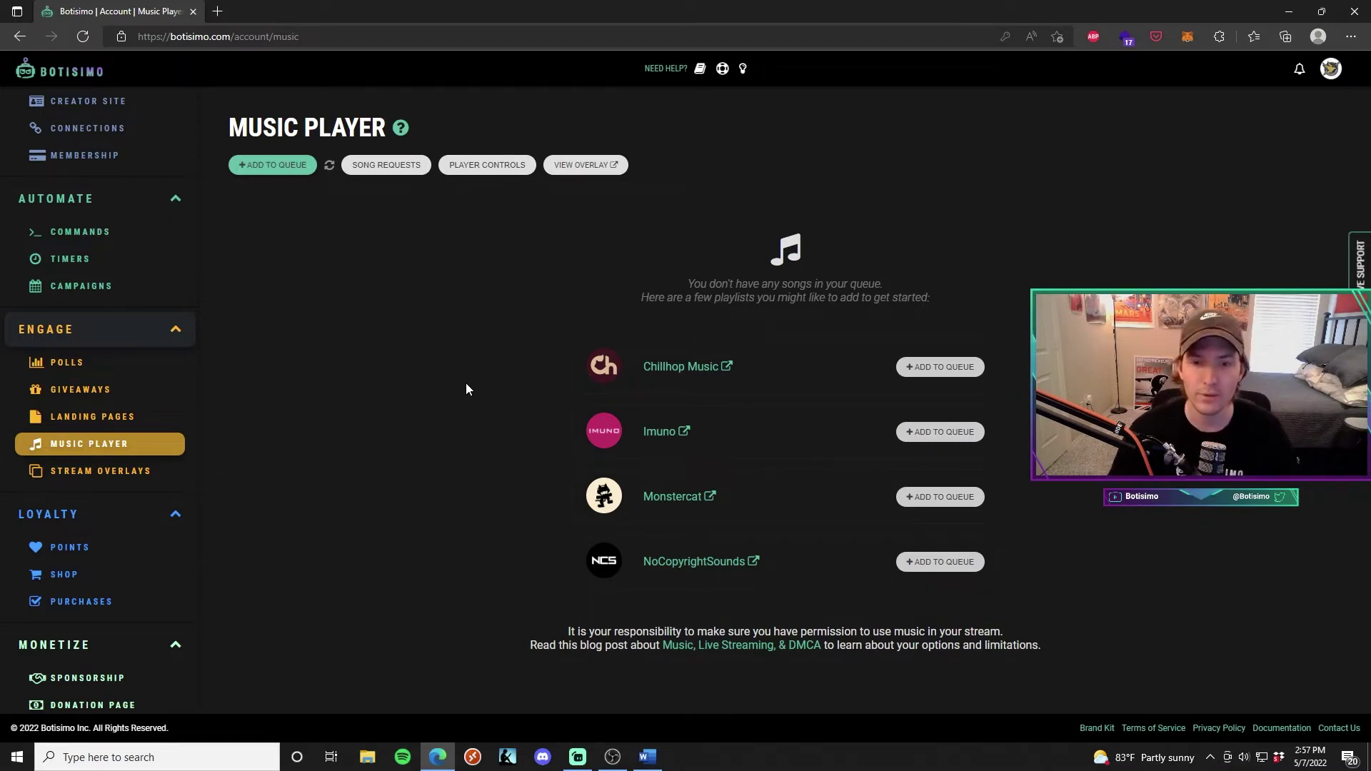
- Queue the Chillhop Music playlist, briefly checking Player Controls and the Add to Queue dialog
left_click(940, 367)
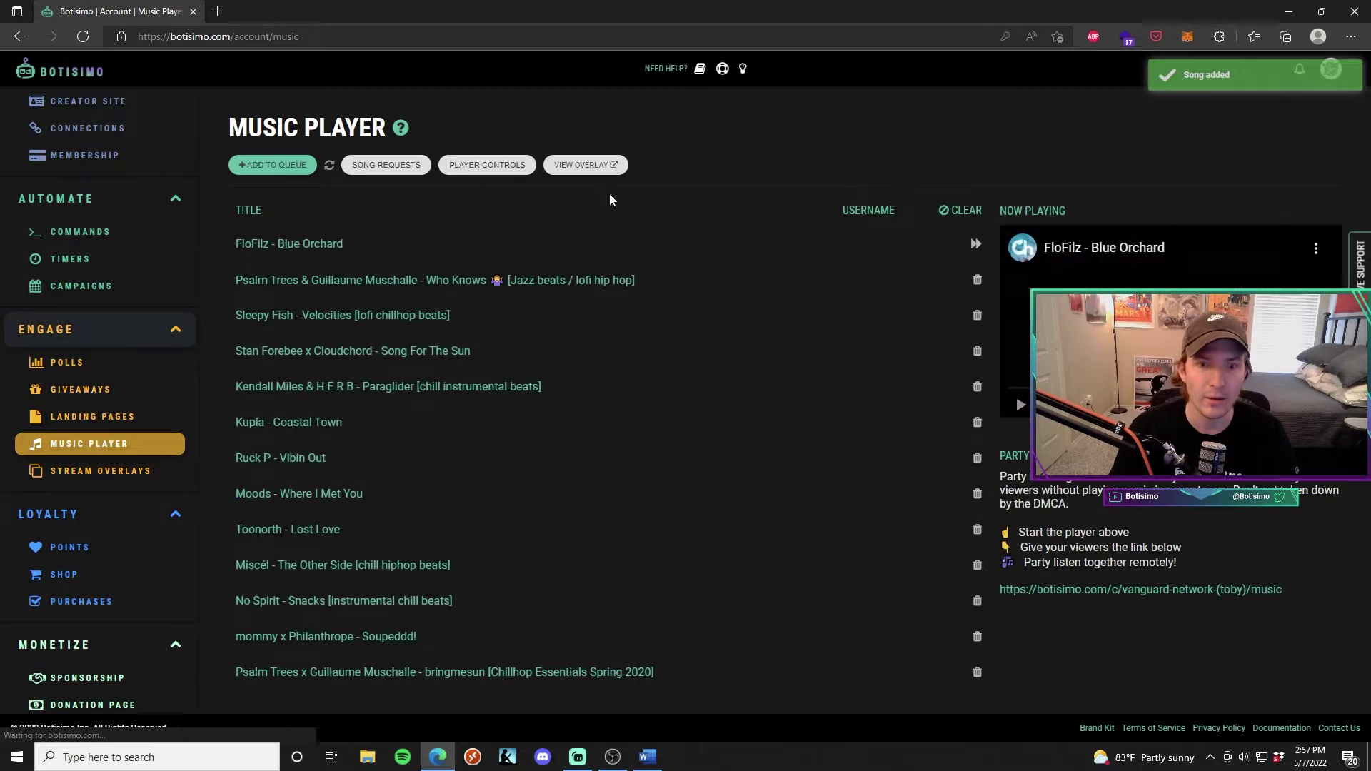
left_click(450, 168)
left_click(878, 127)
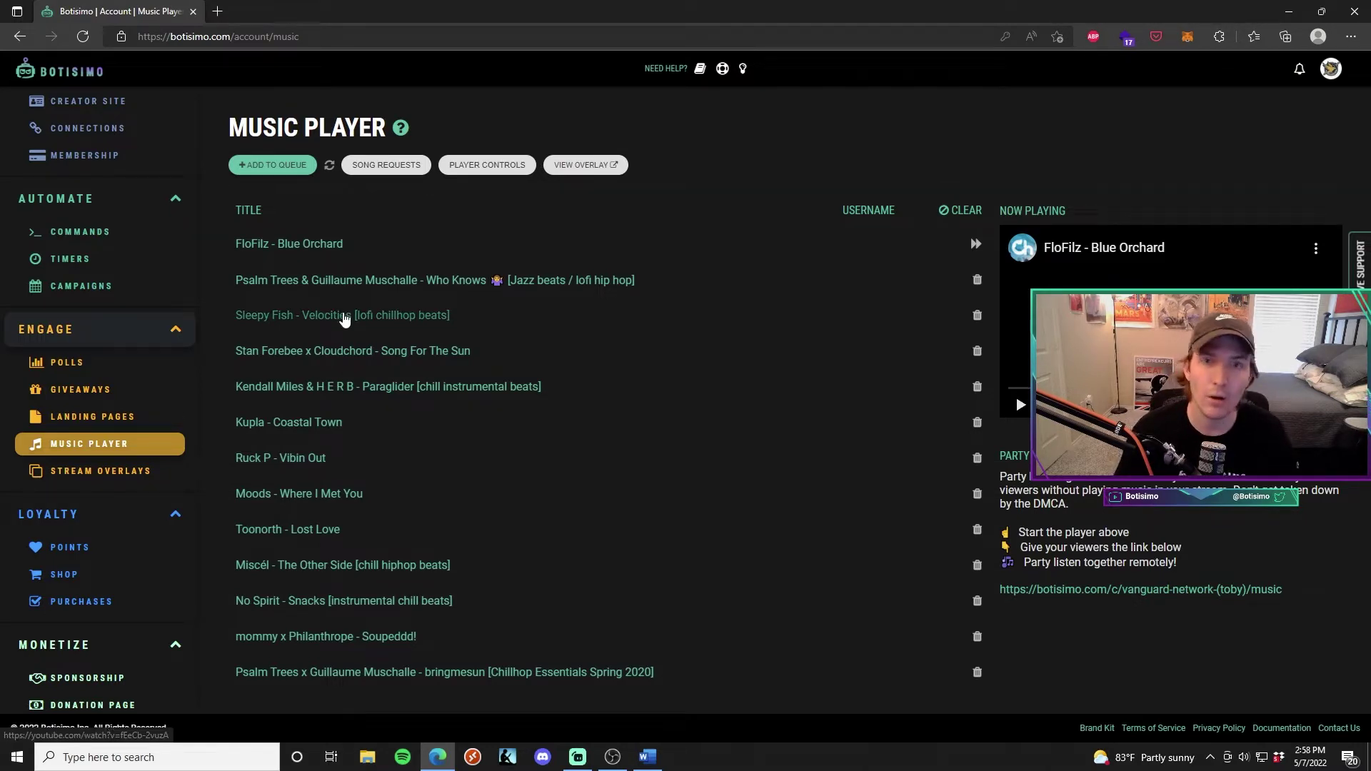
left_click(272, 165)
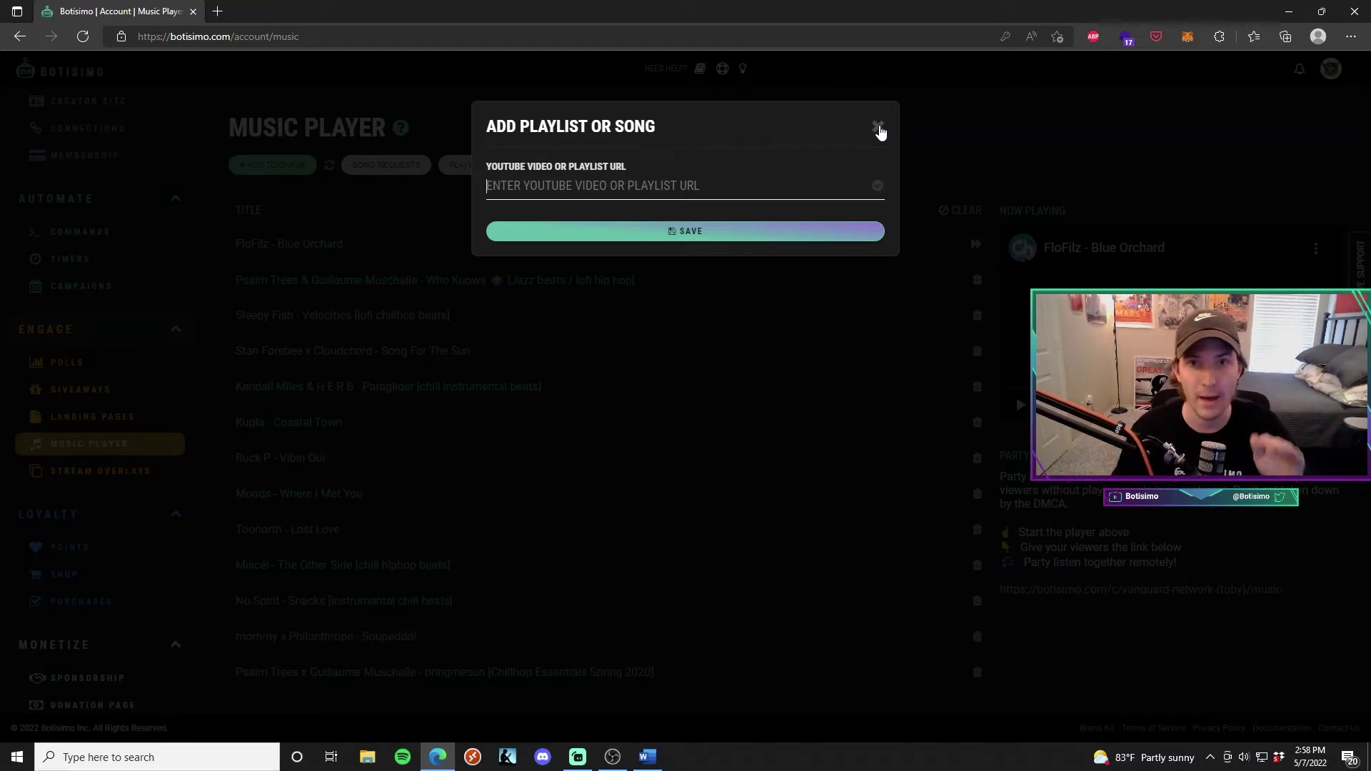
left_click(878, 128)
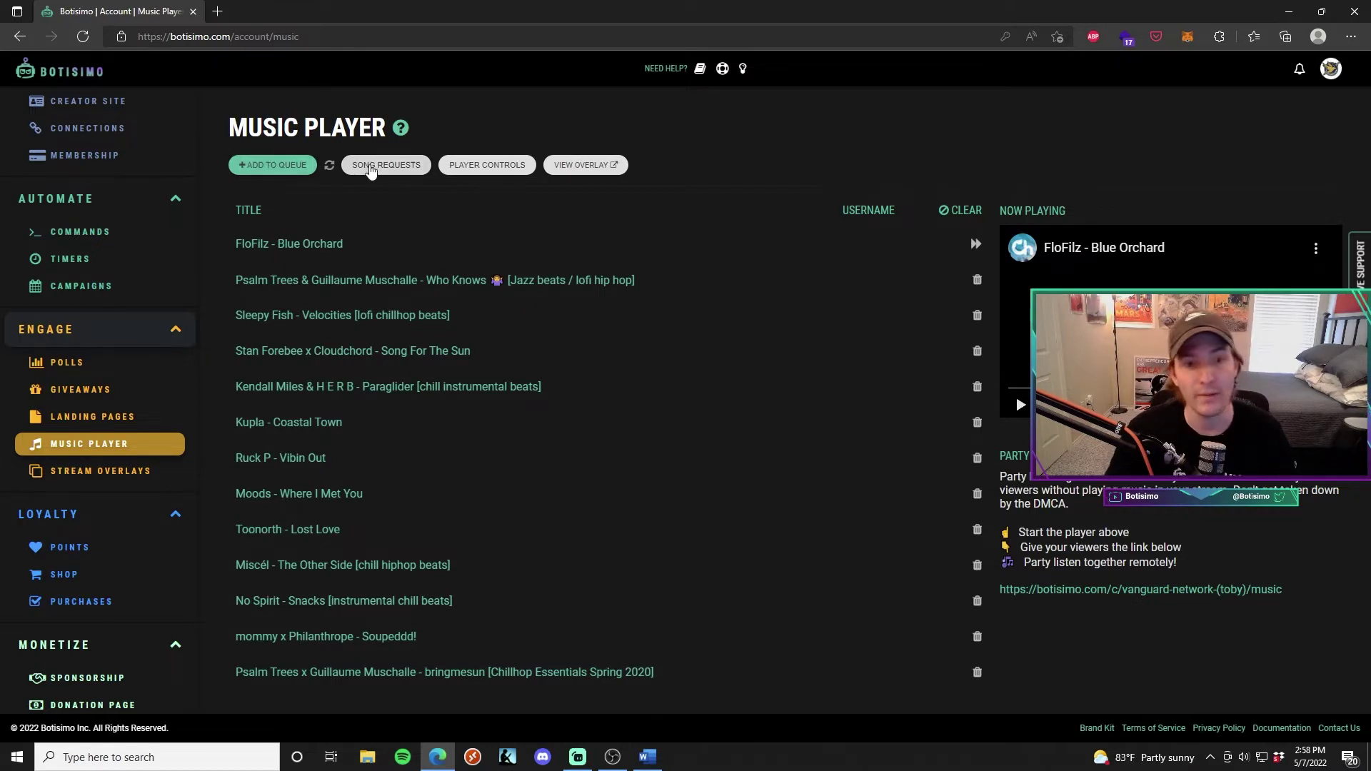
- In Song Requests settings, remove the 'chat' restriction from the Discord Channels selector
left_click(375, 169)
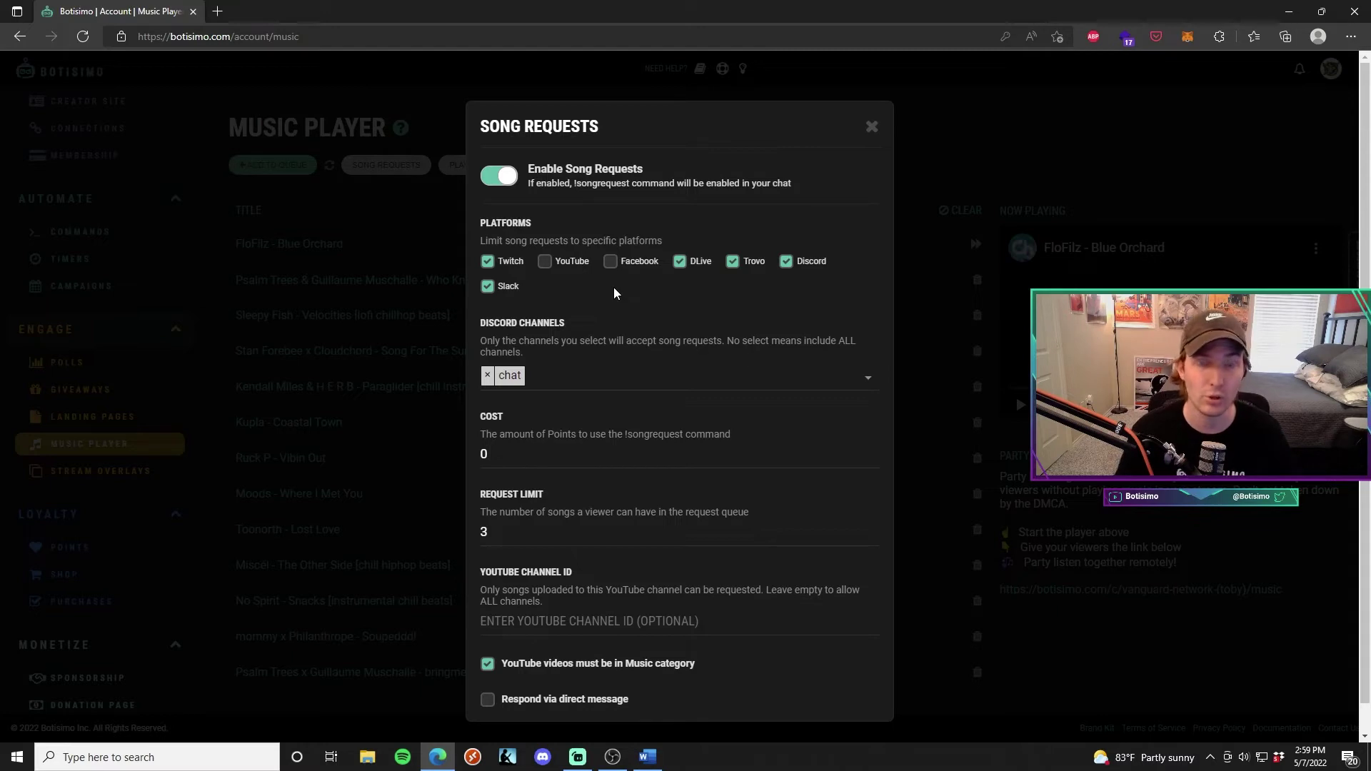
left_click(488, 375)
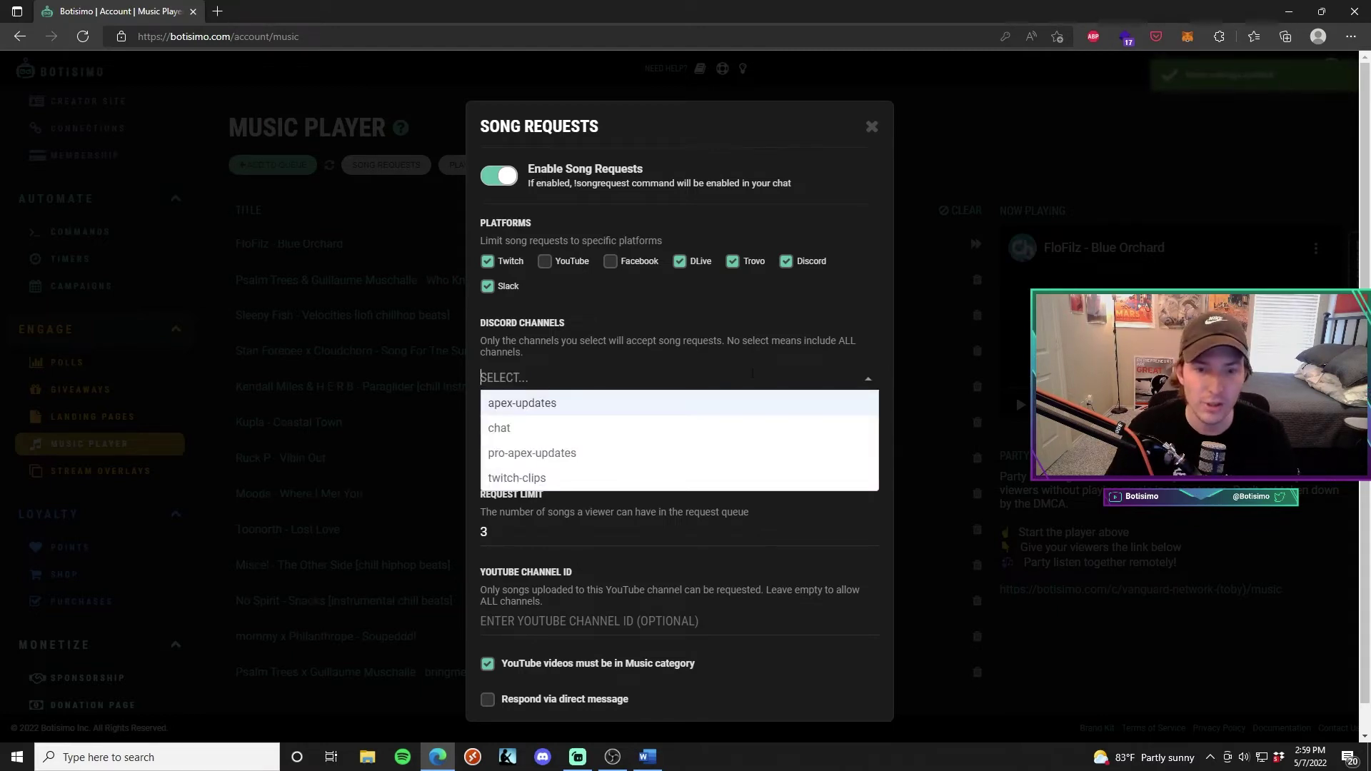
left_click(868, 377)
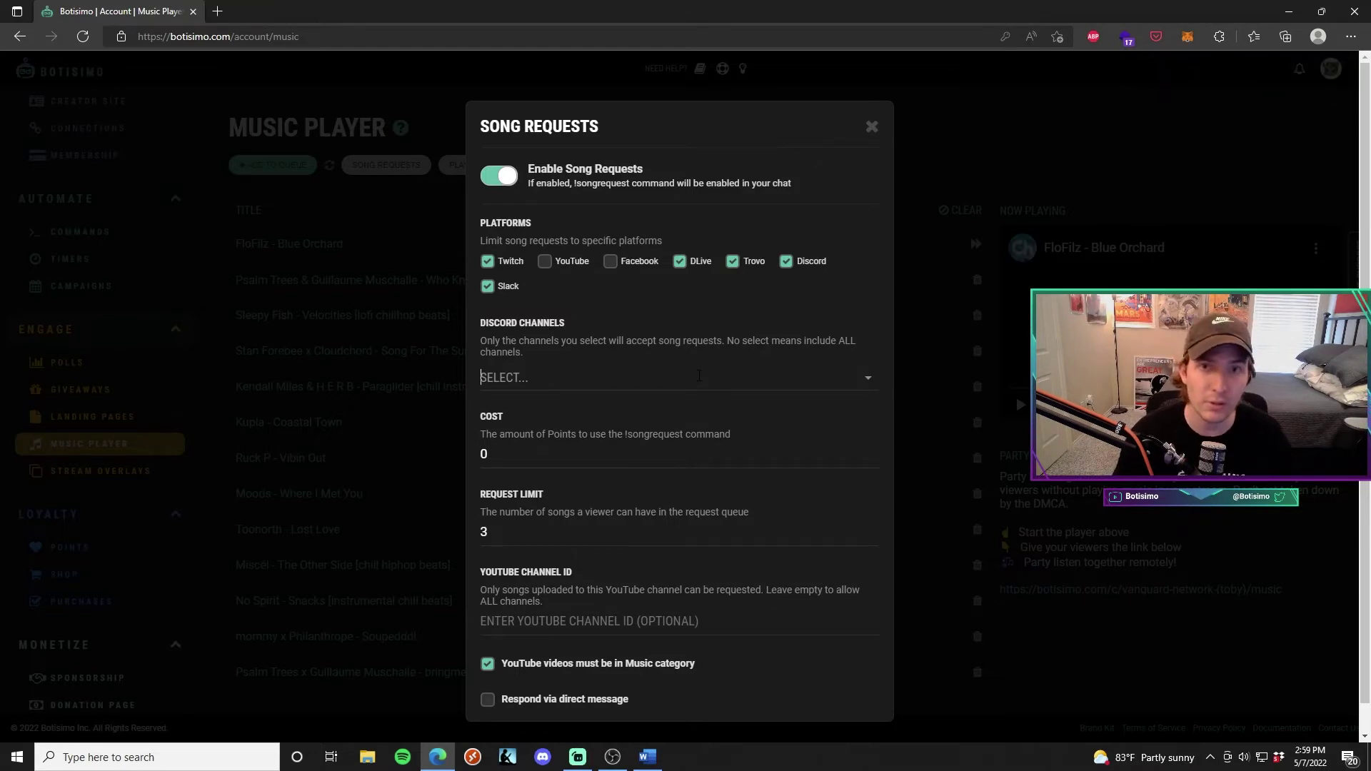
- Set the song request cost to 1 and keep the request limit at 3
left_click(577, 461)
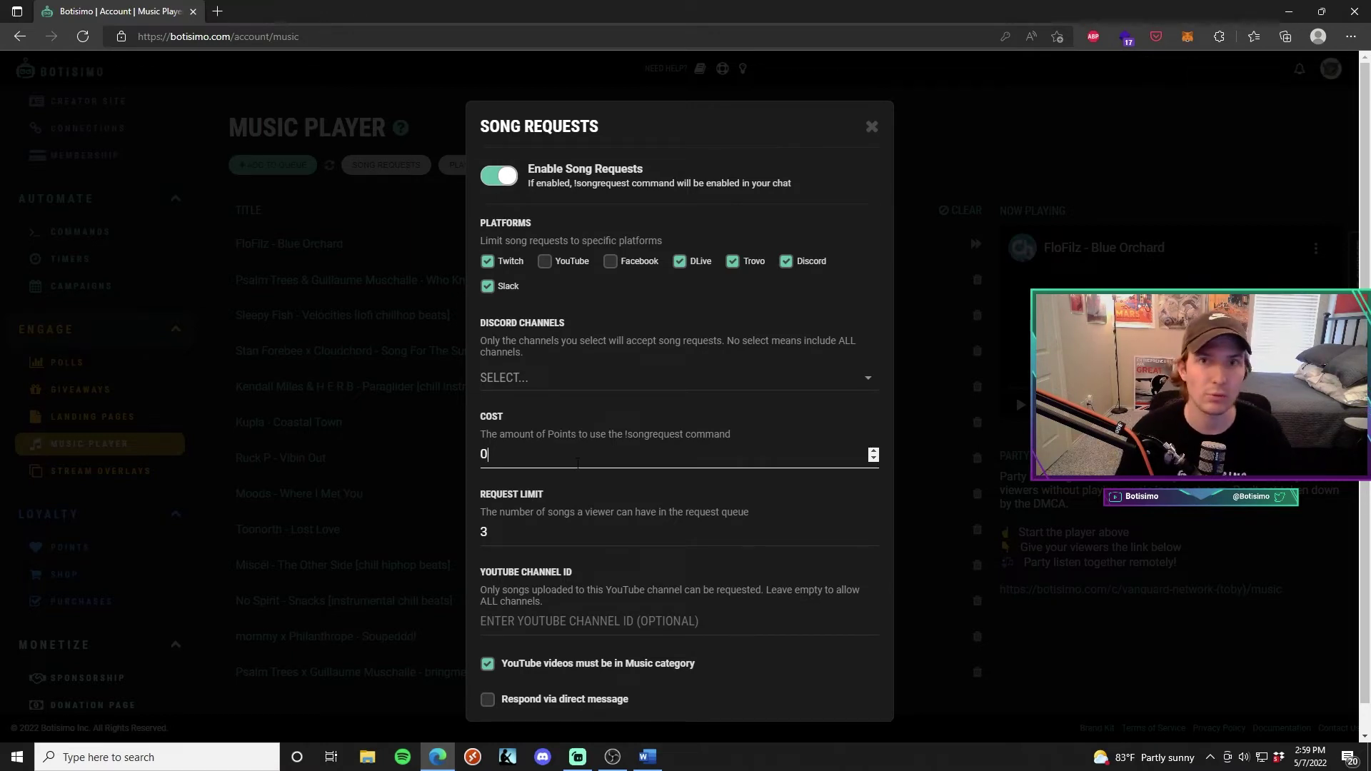
type("1")
left_click(517, 530)
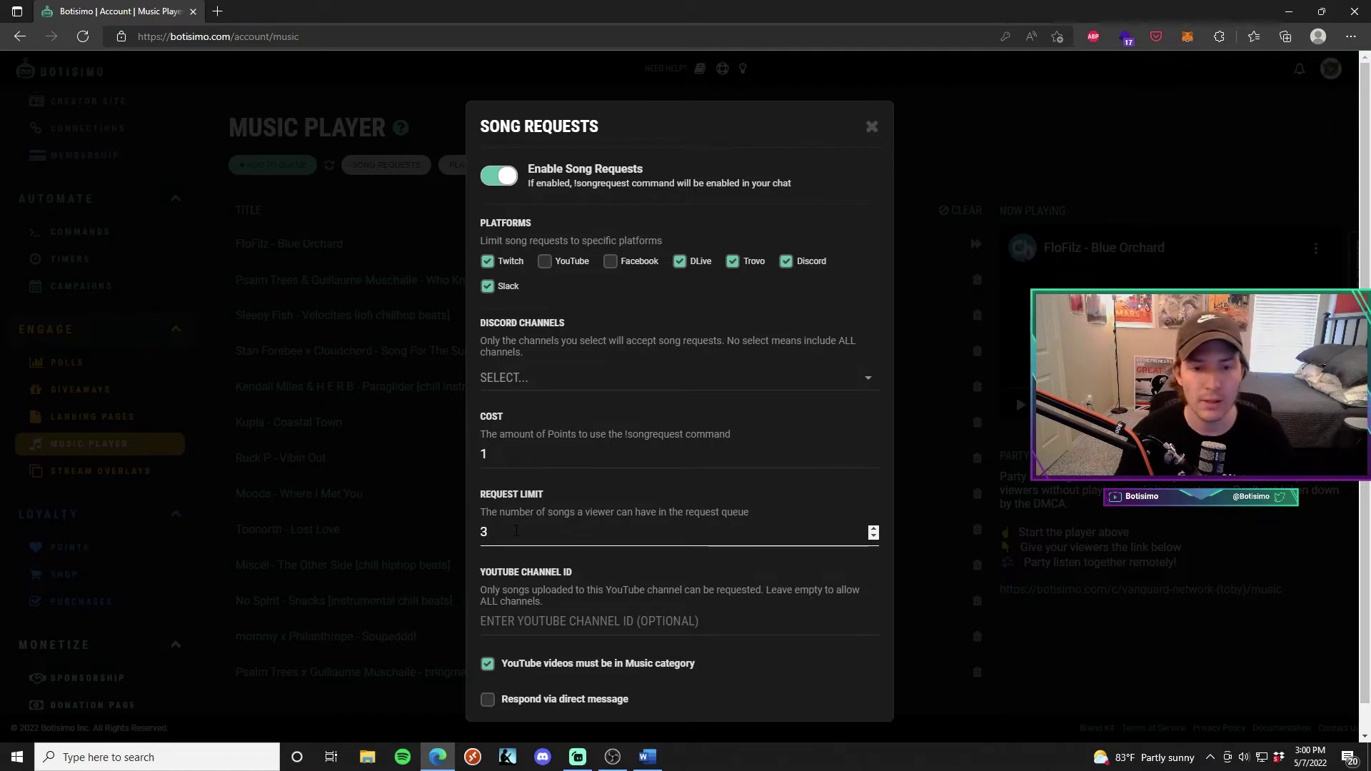
key("BackSpace")
type("1")
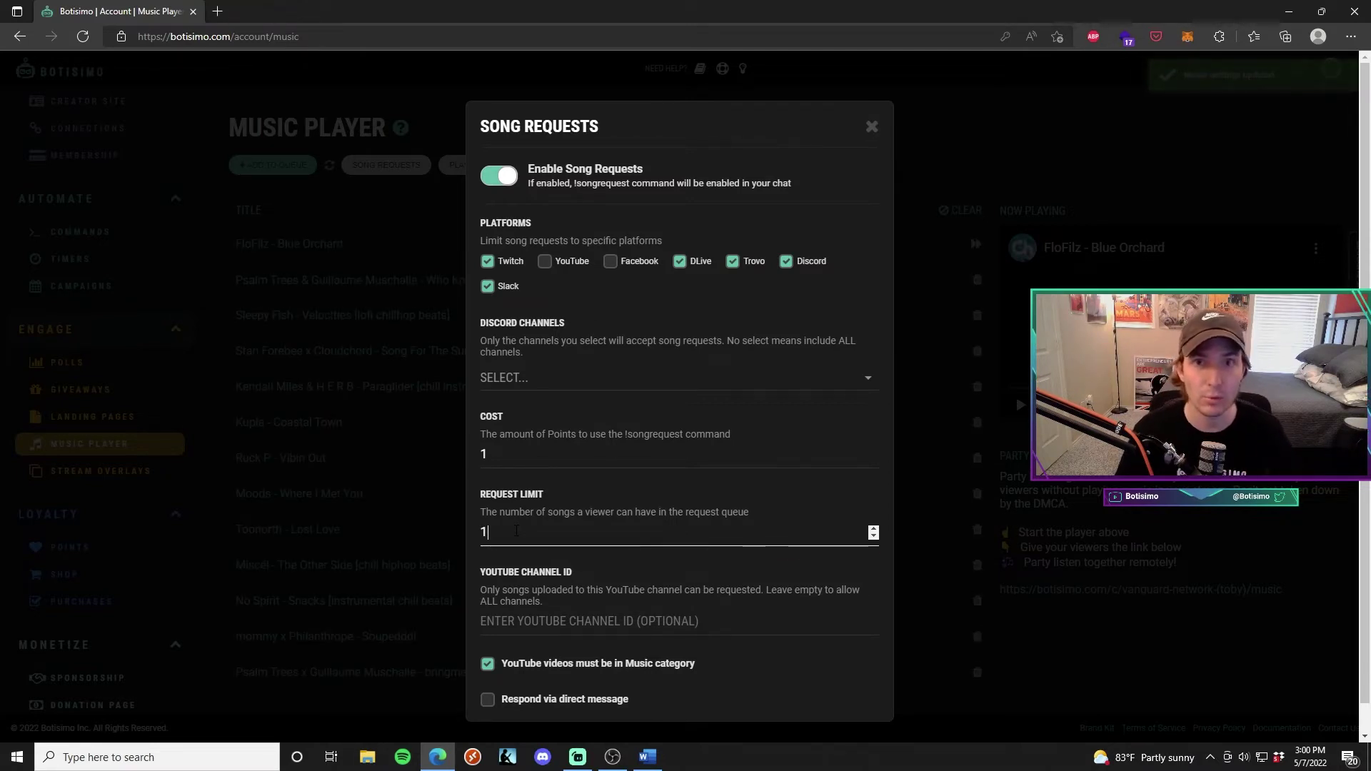
key("BackSpace")
type("3")
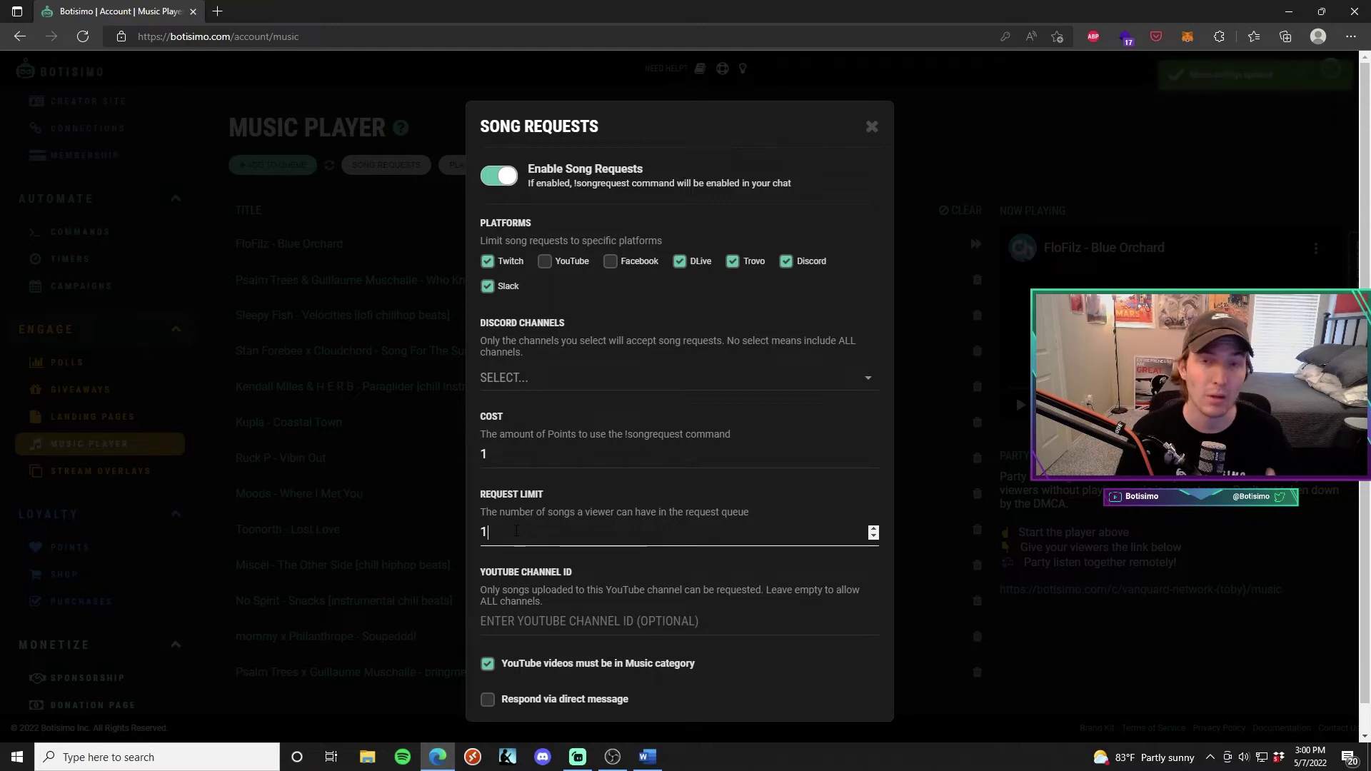
left_click(519, 620)
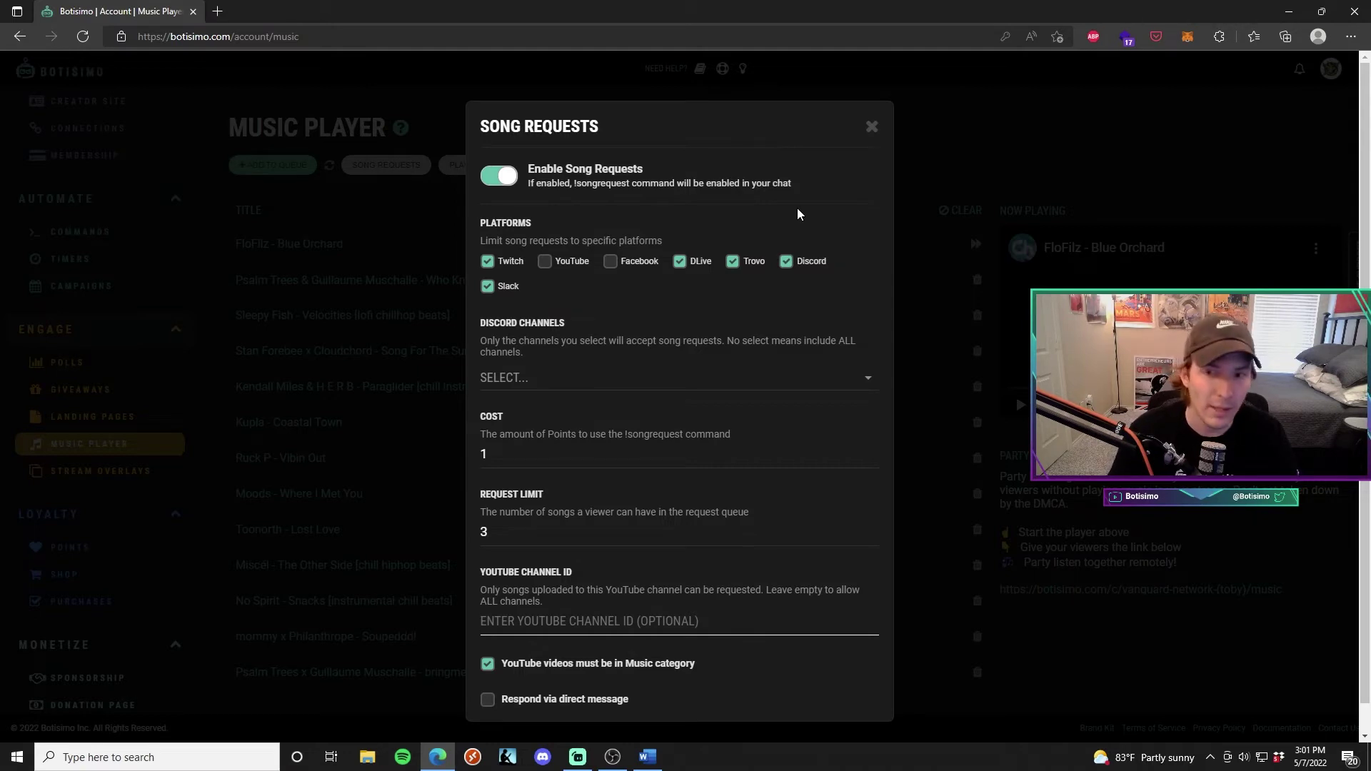
- Lower the music player volume slightly in Player Controls, then go to Stream Overlays
left_click(872, 127)
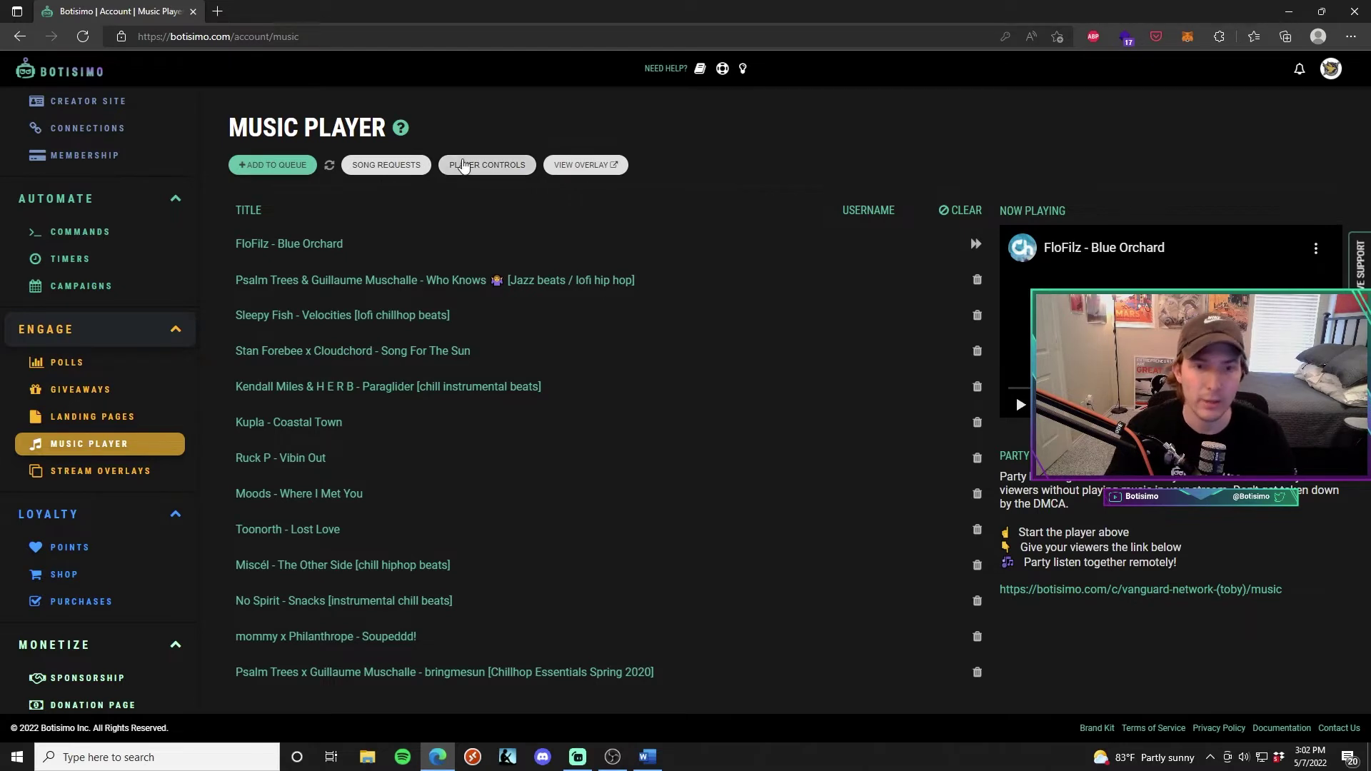
left_click(464, 165)
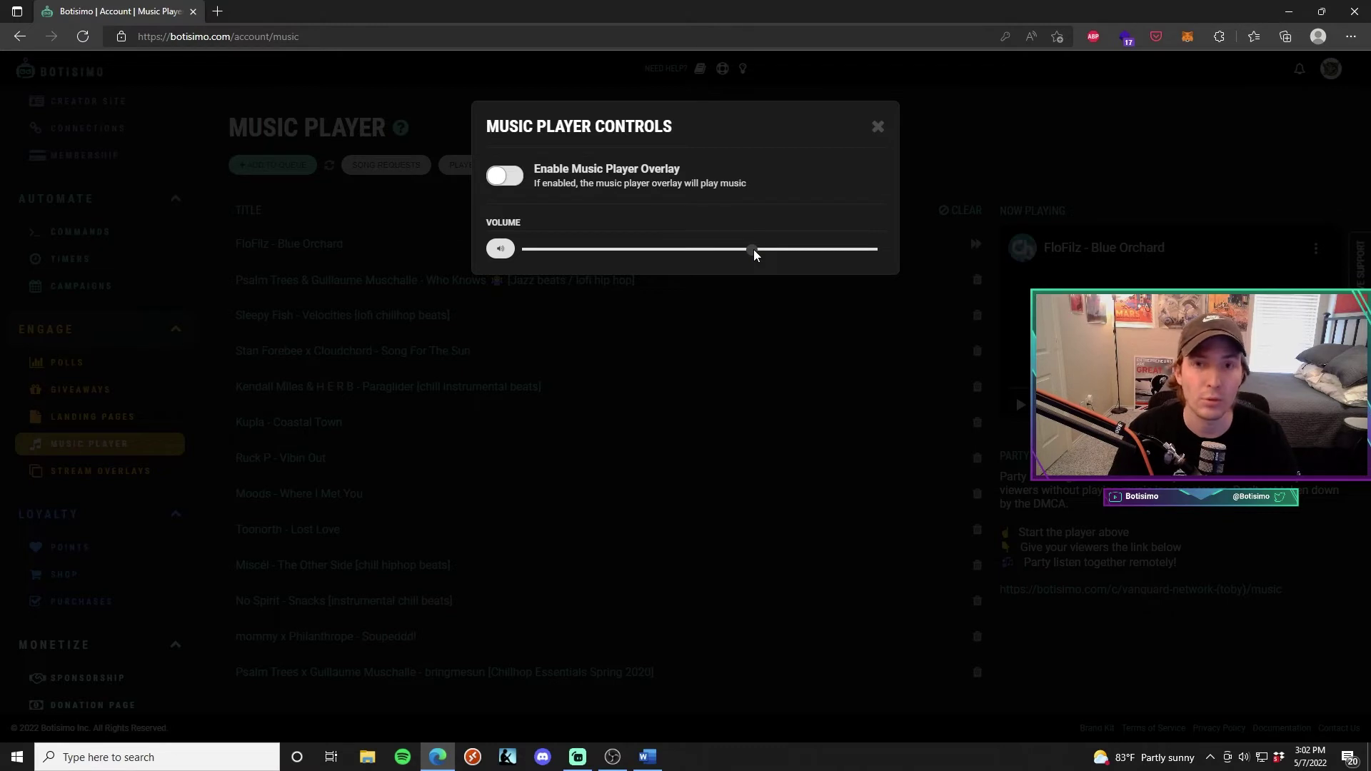
mouse_move(756, 254)
left_mouse_down()
mouse_move(575, 254)
mouse_move(740, 248)
left_mouse_up()
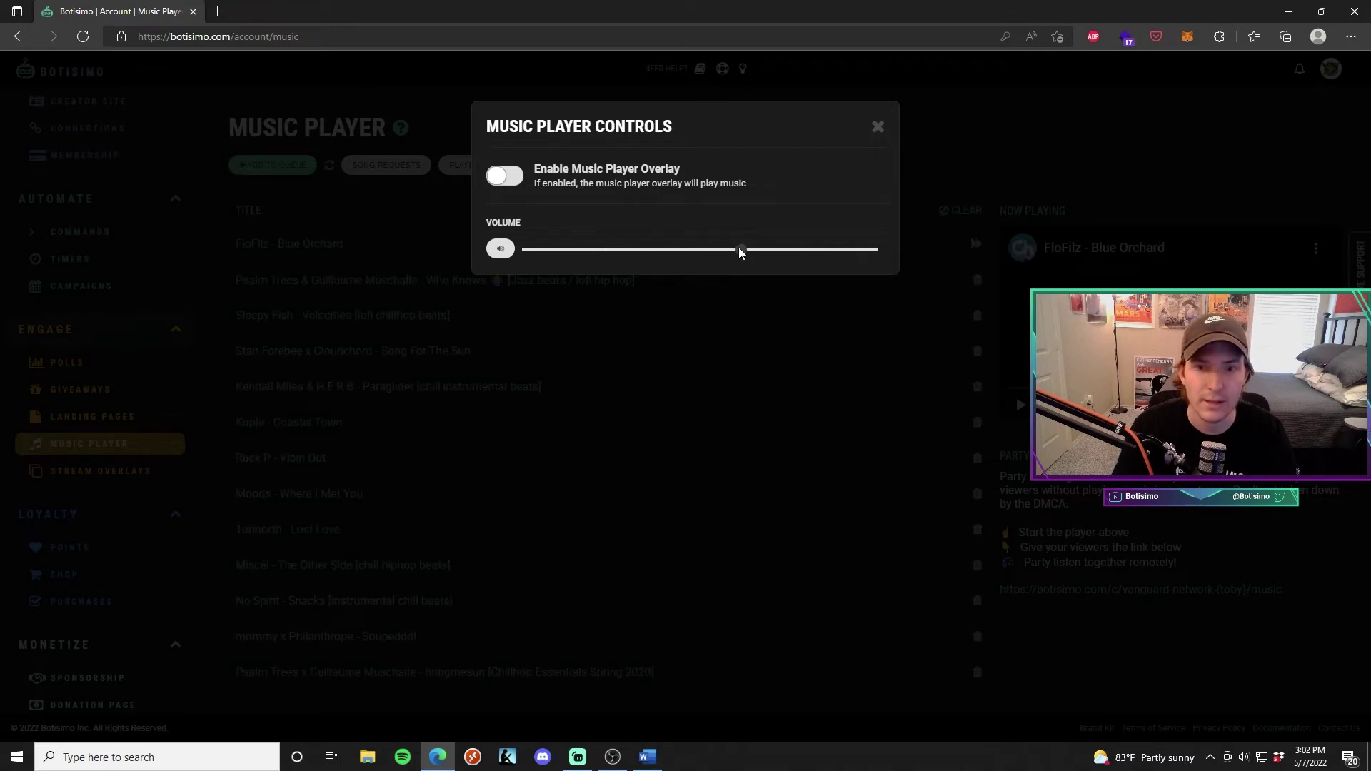
left_click(464, 390)
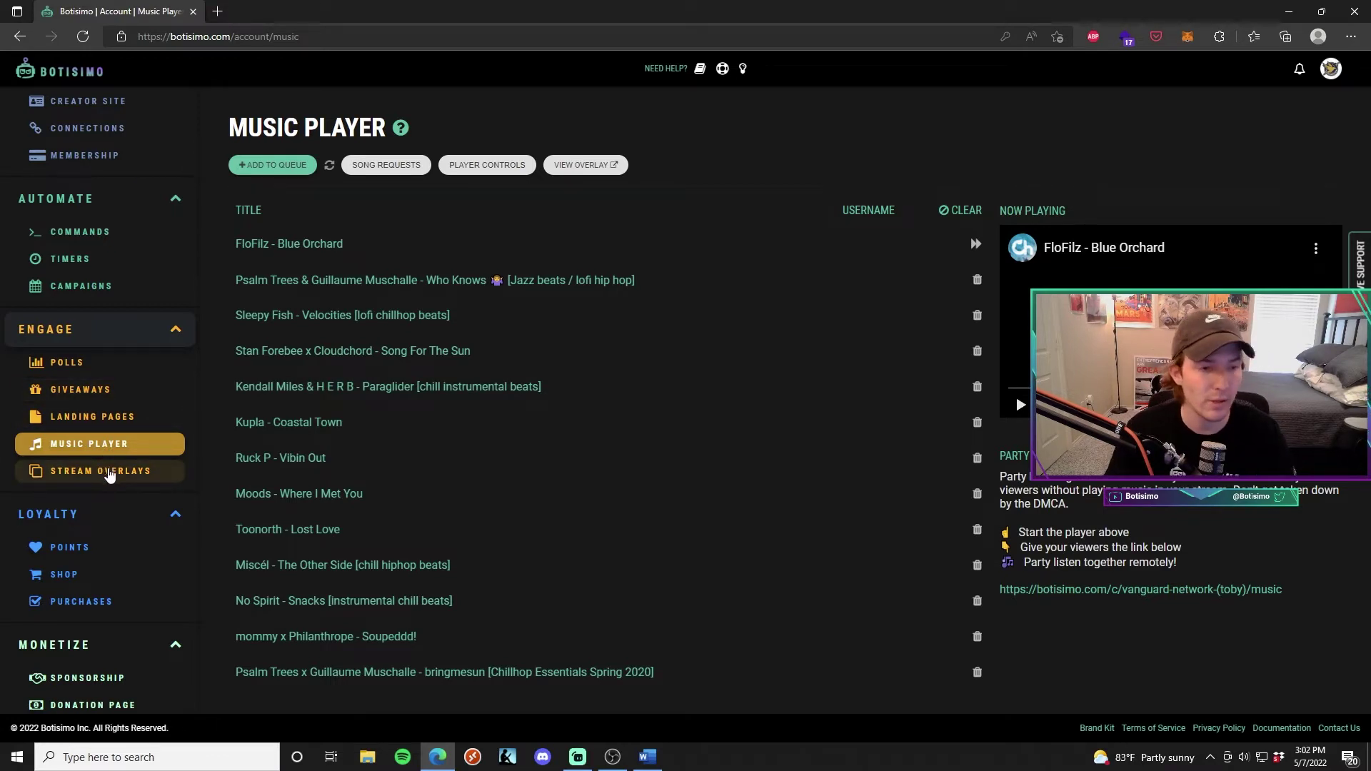
left_click(107, 472)
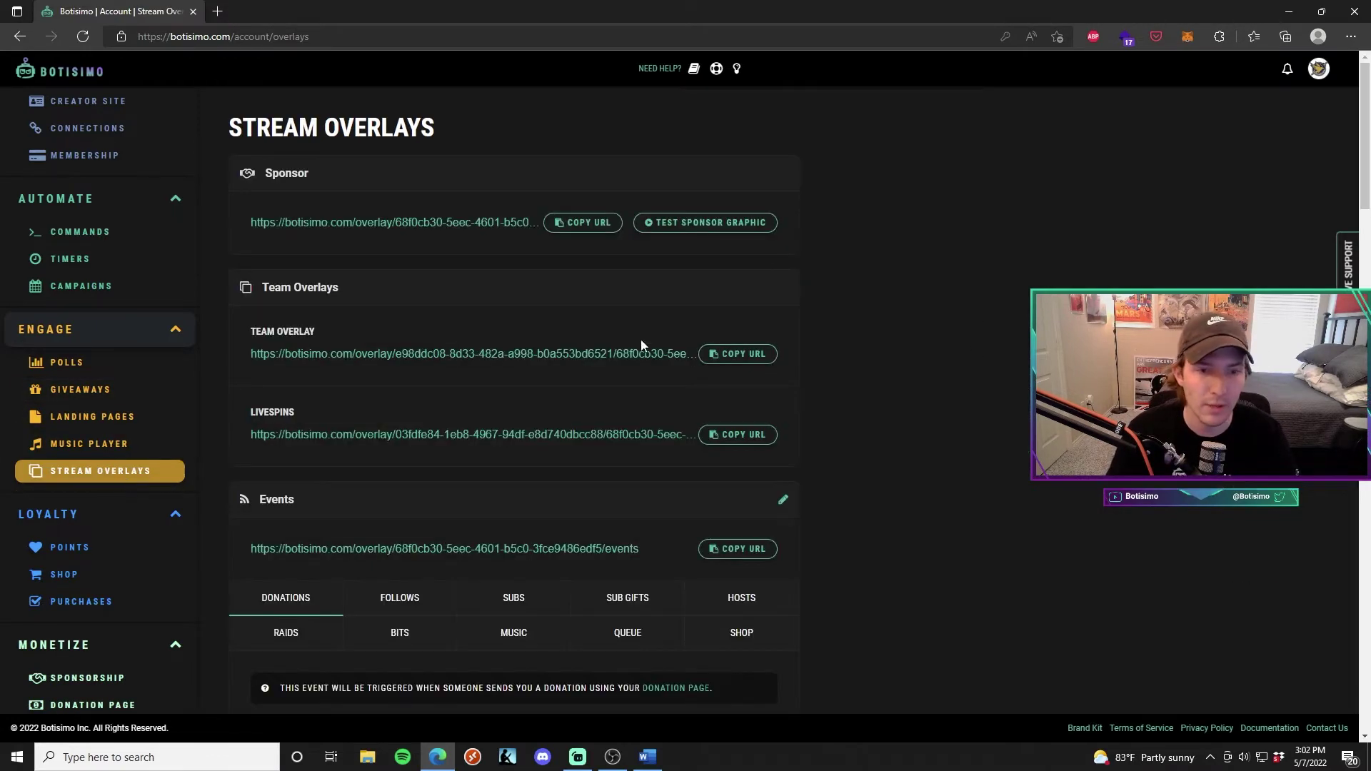
- Scroll Stream Overlays down to the Music section's Live Music Player and Now Playing URLs
scroll(525, 307, "down", 15)
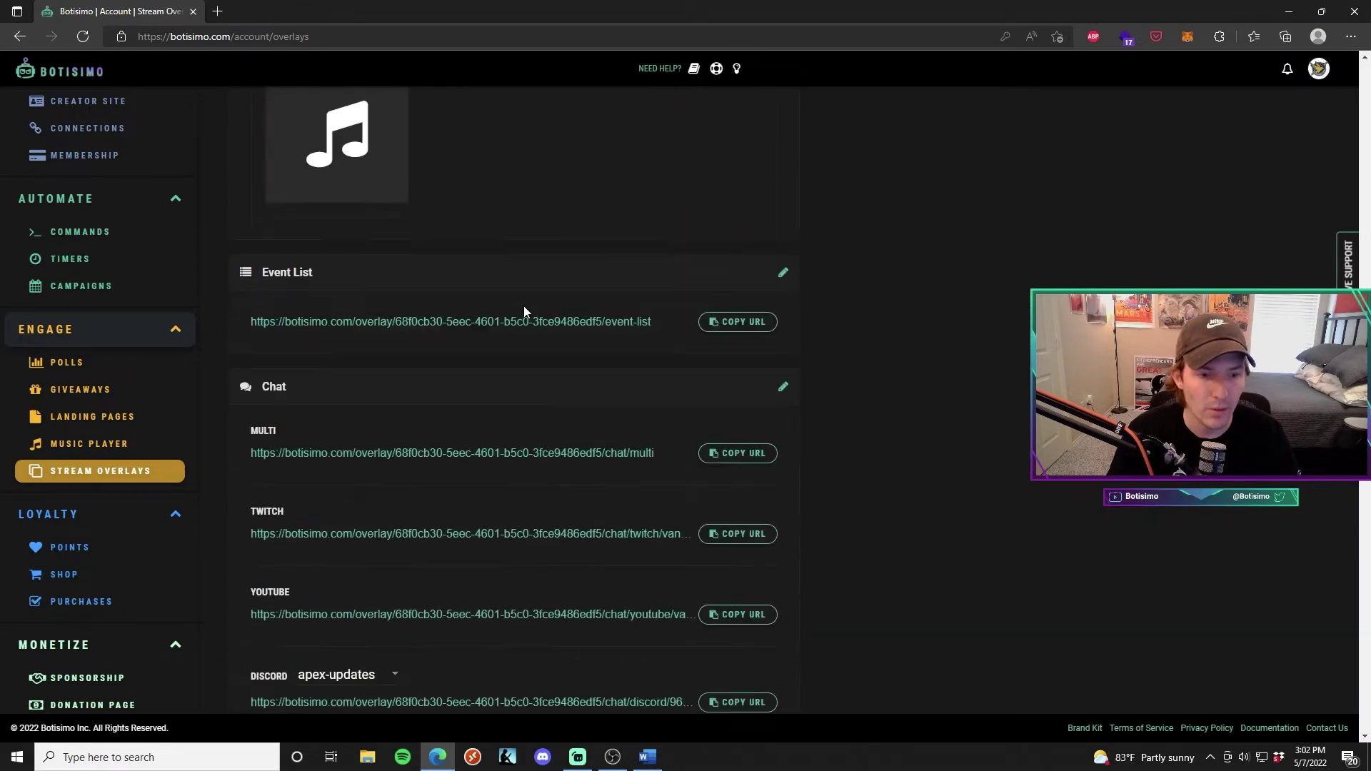
scroll(526, 314, "down", 9)
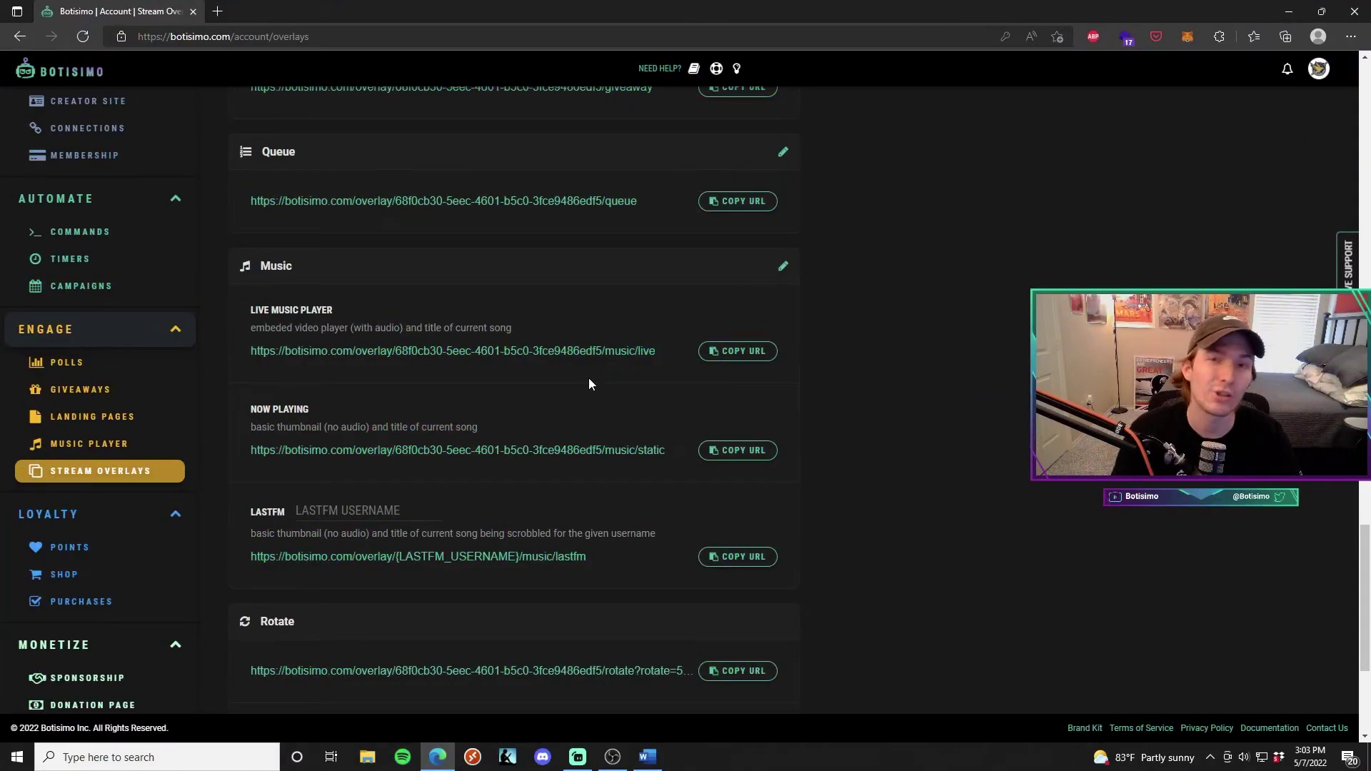
- Copy the Live Music Player URL and create an OBS browser source named 'Live Music'
left_click(739, 351)
left_click(612, 757)
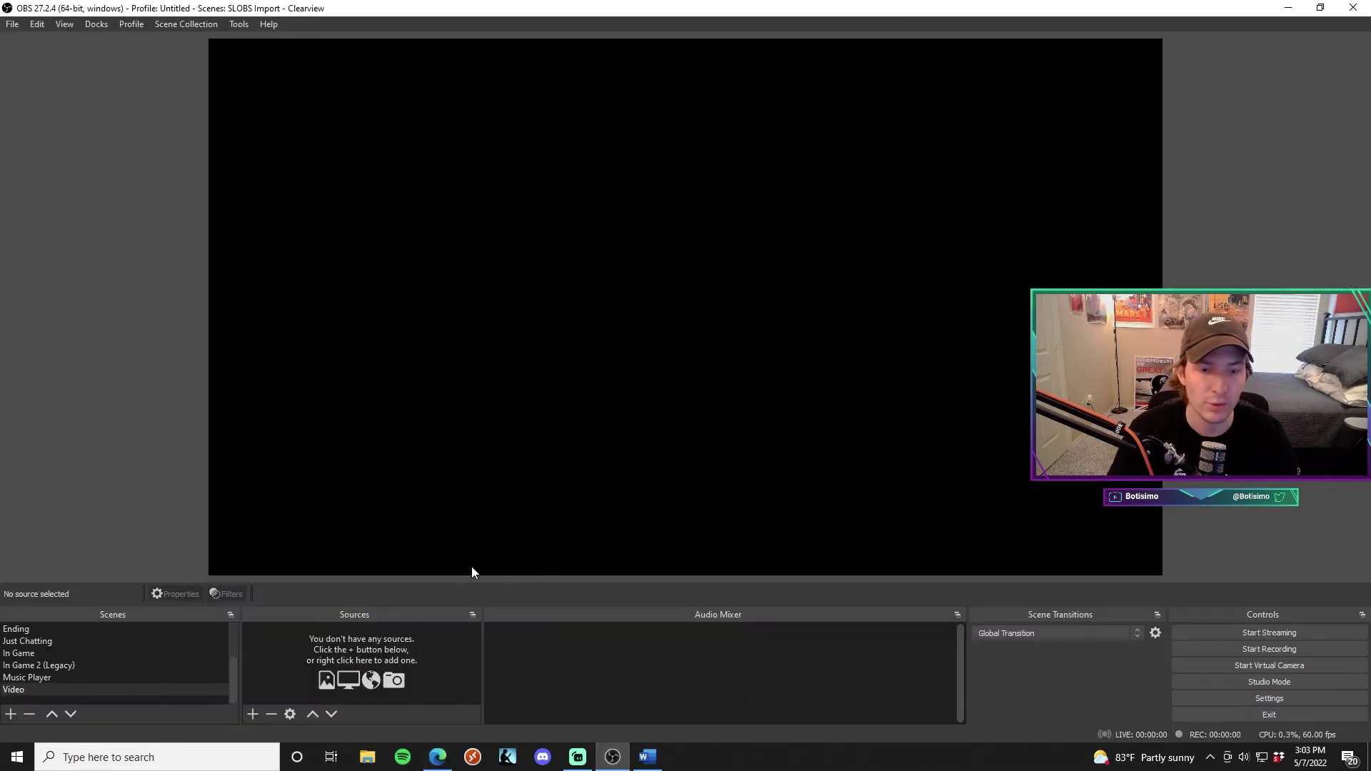
left_click(254, 714)
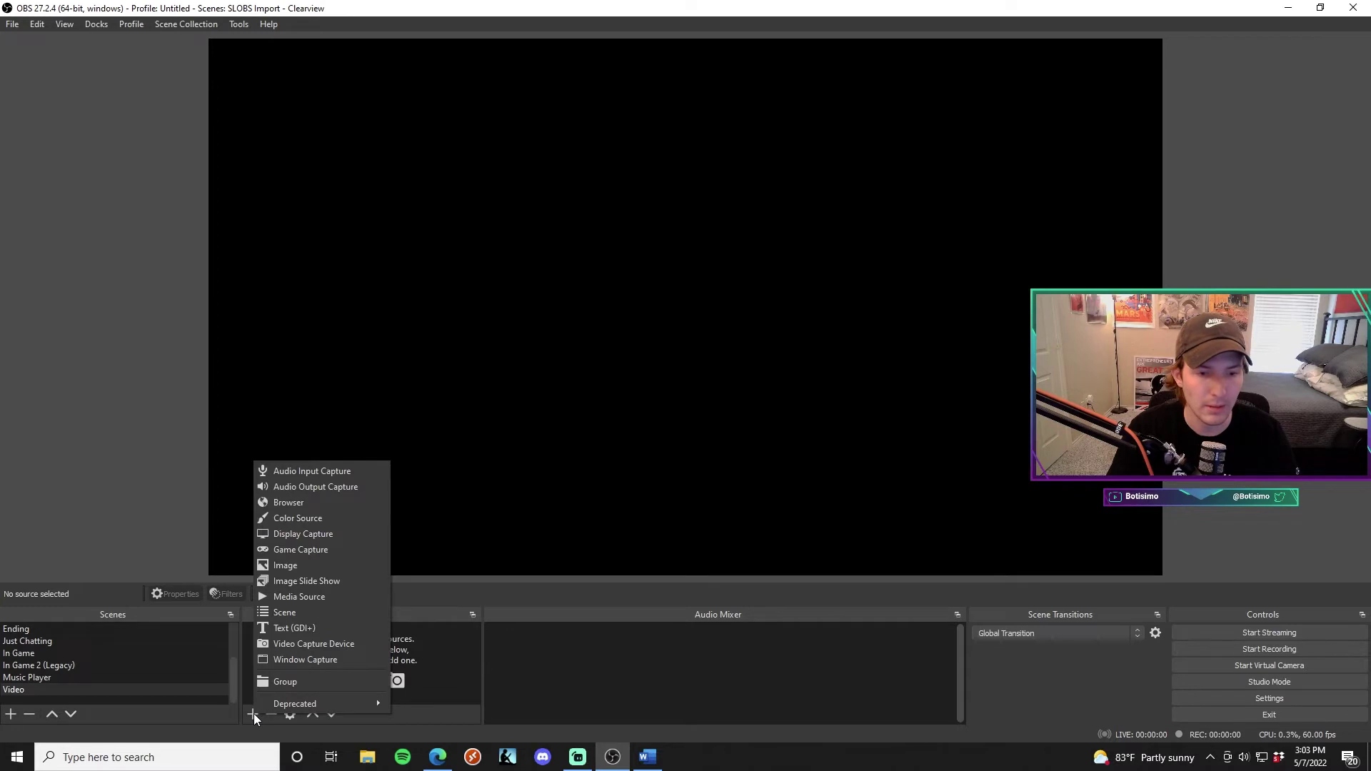
left_click(304, 504)
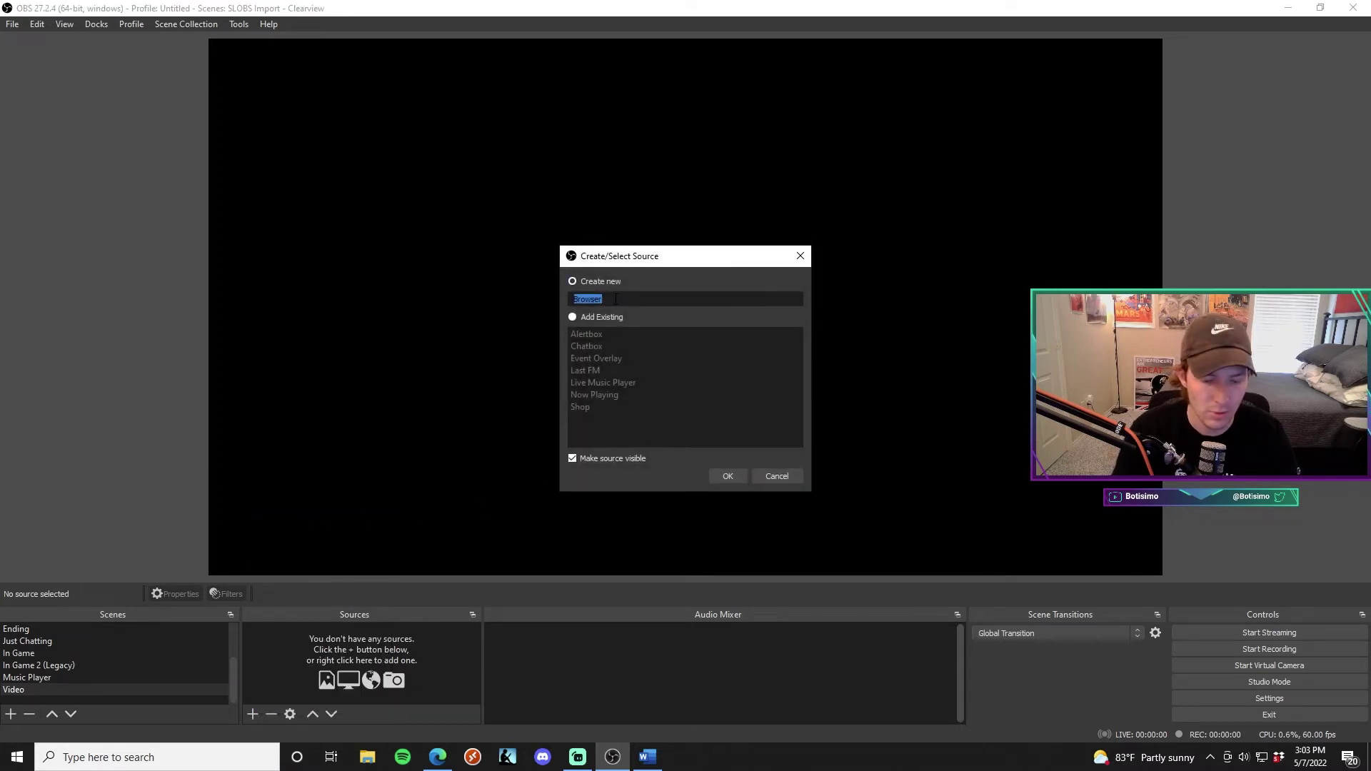
type("Live Music")
key("Return")
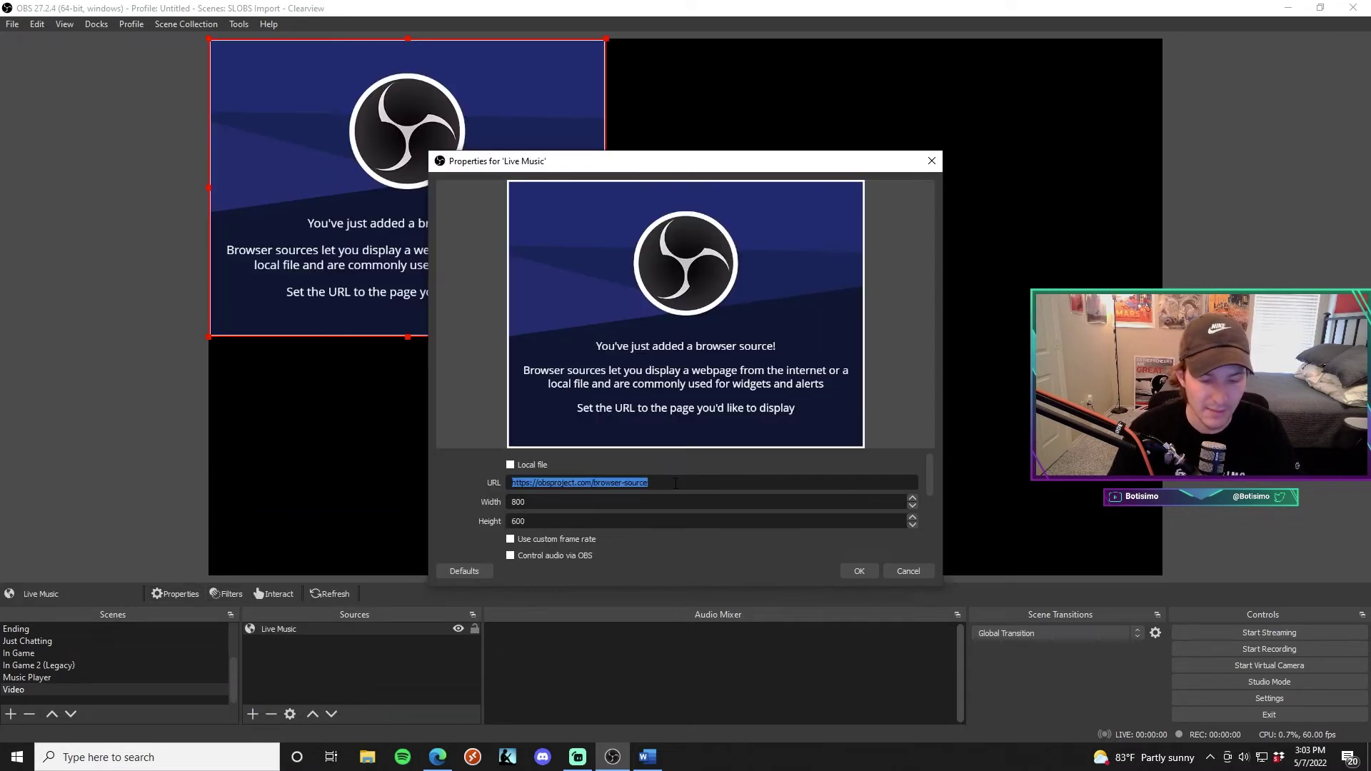
- Paste the overlay URL, set height to 500, clear the custom CSS, and apply
key("ctrl+v")
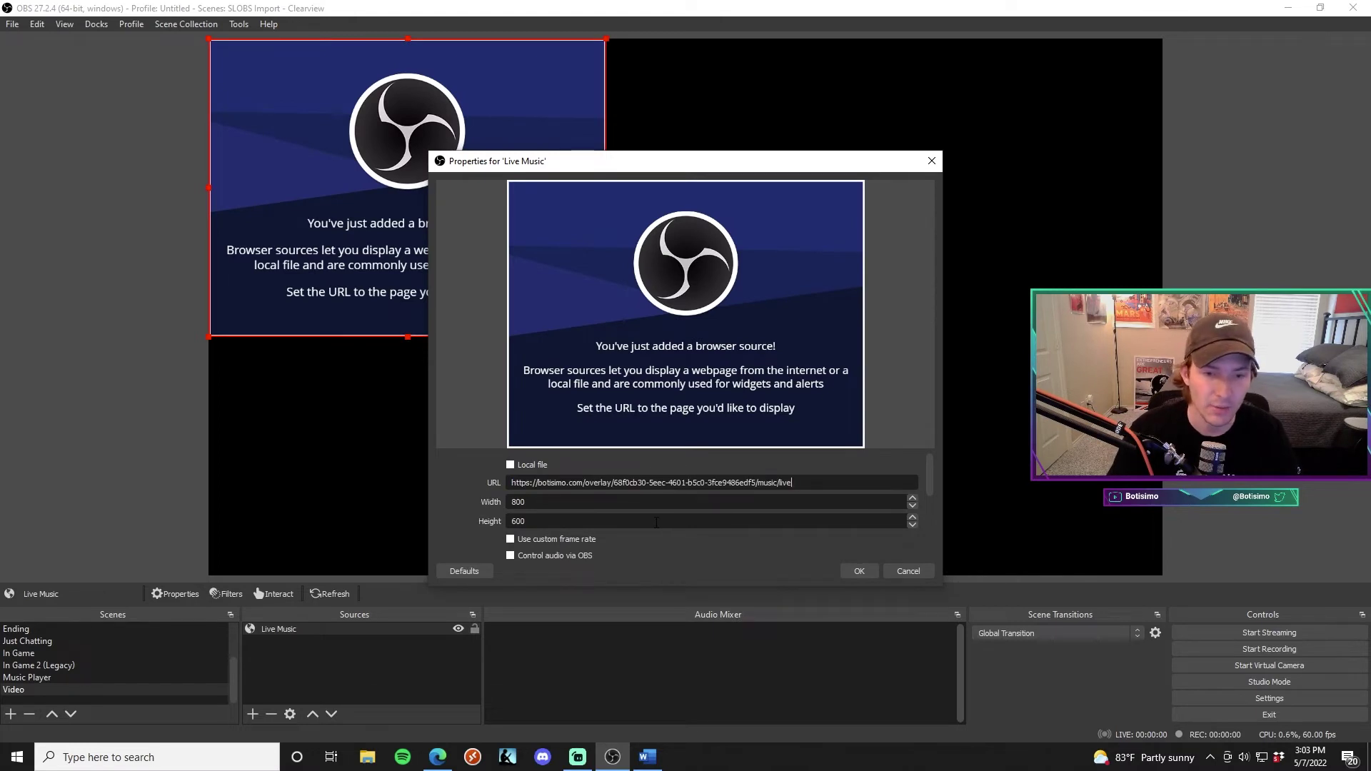
double_click(548, 524)
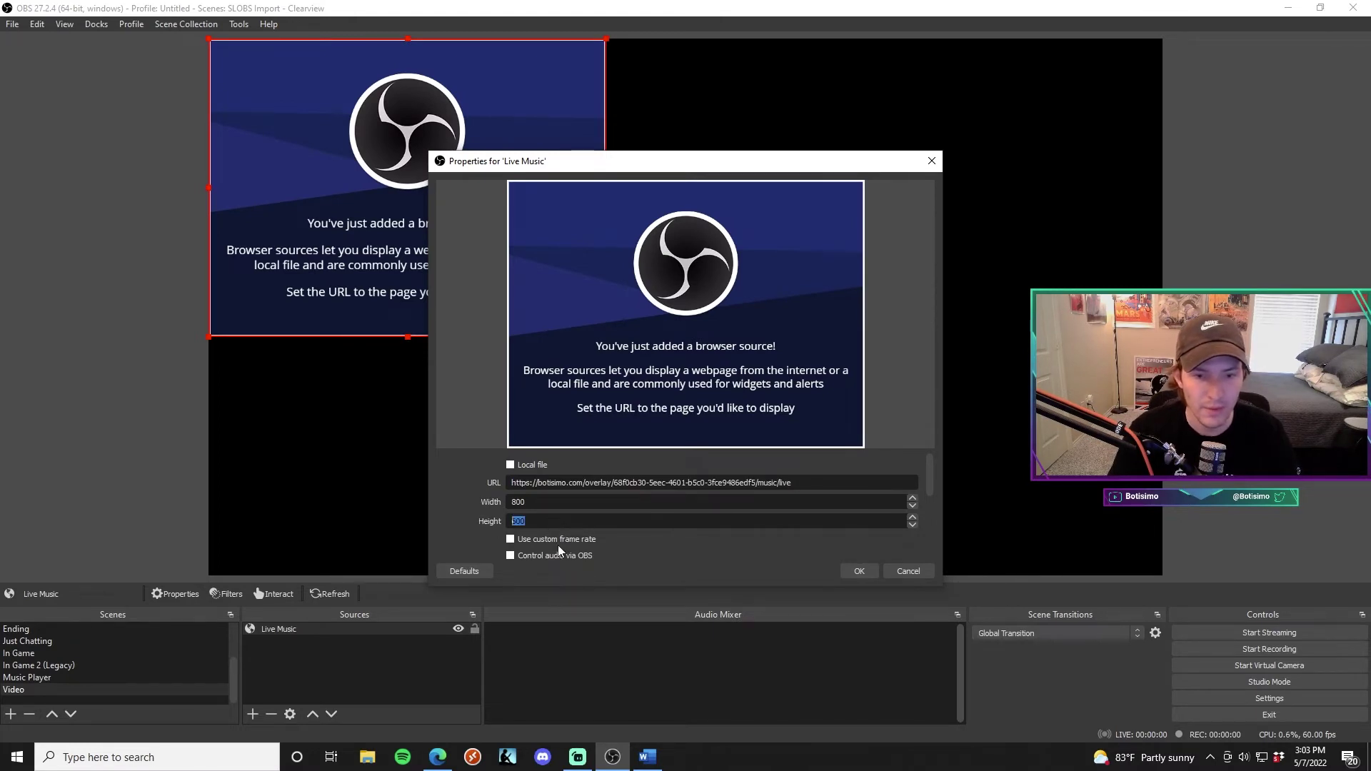
type("5")
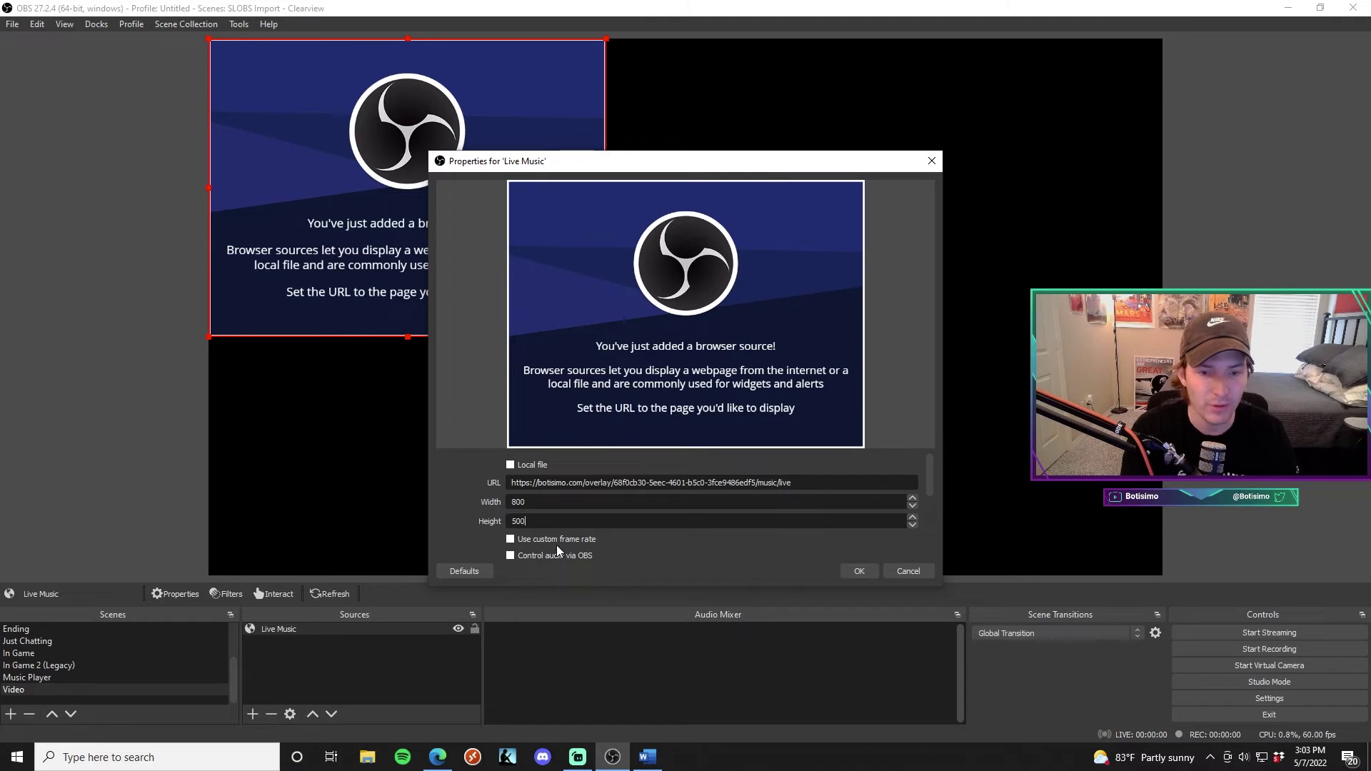
scroll(556, 546, "down", 2)
triple_click(641, 511)
key("BackSpace")
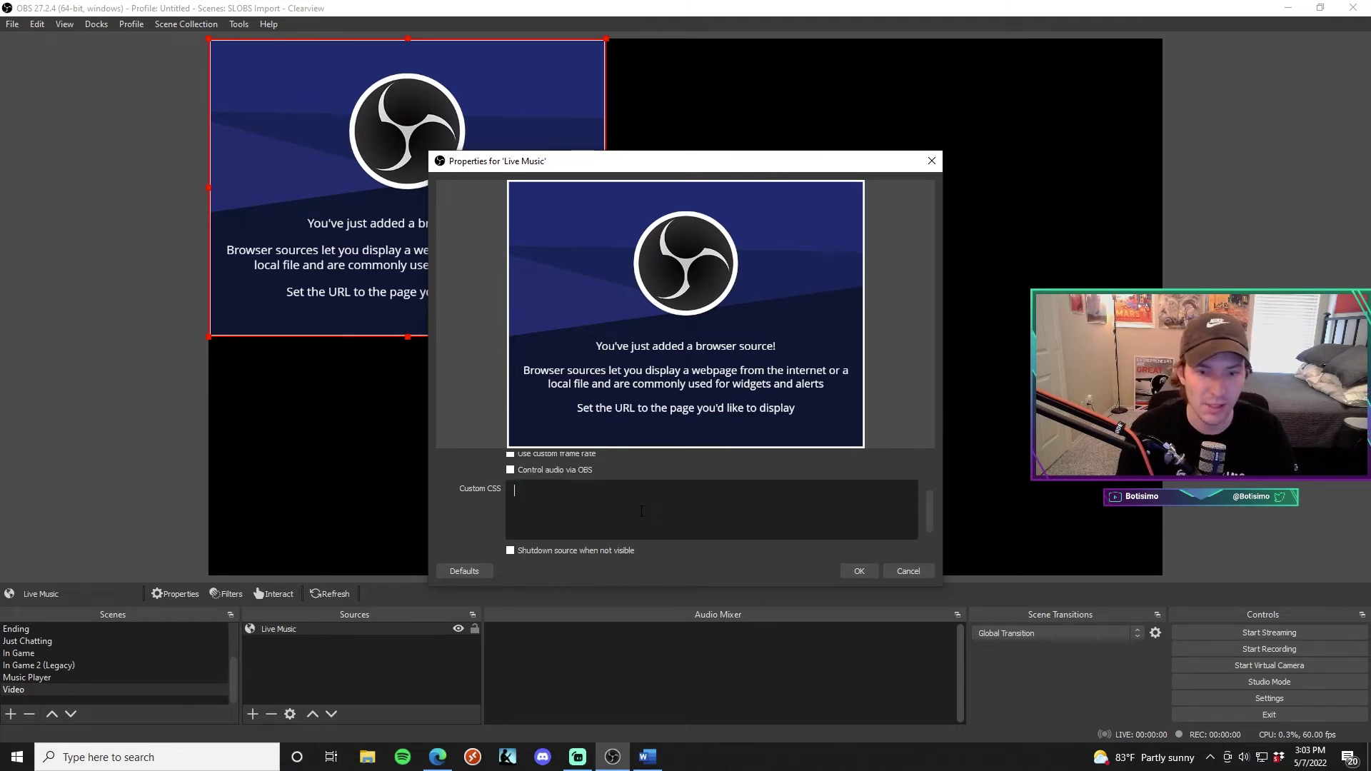
scroll(642, 511, "down", 3)
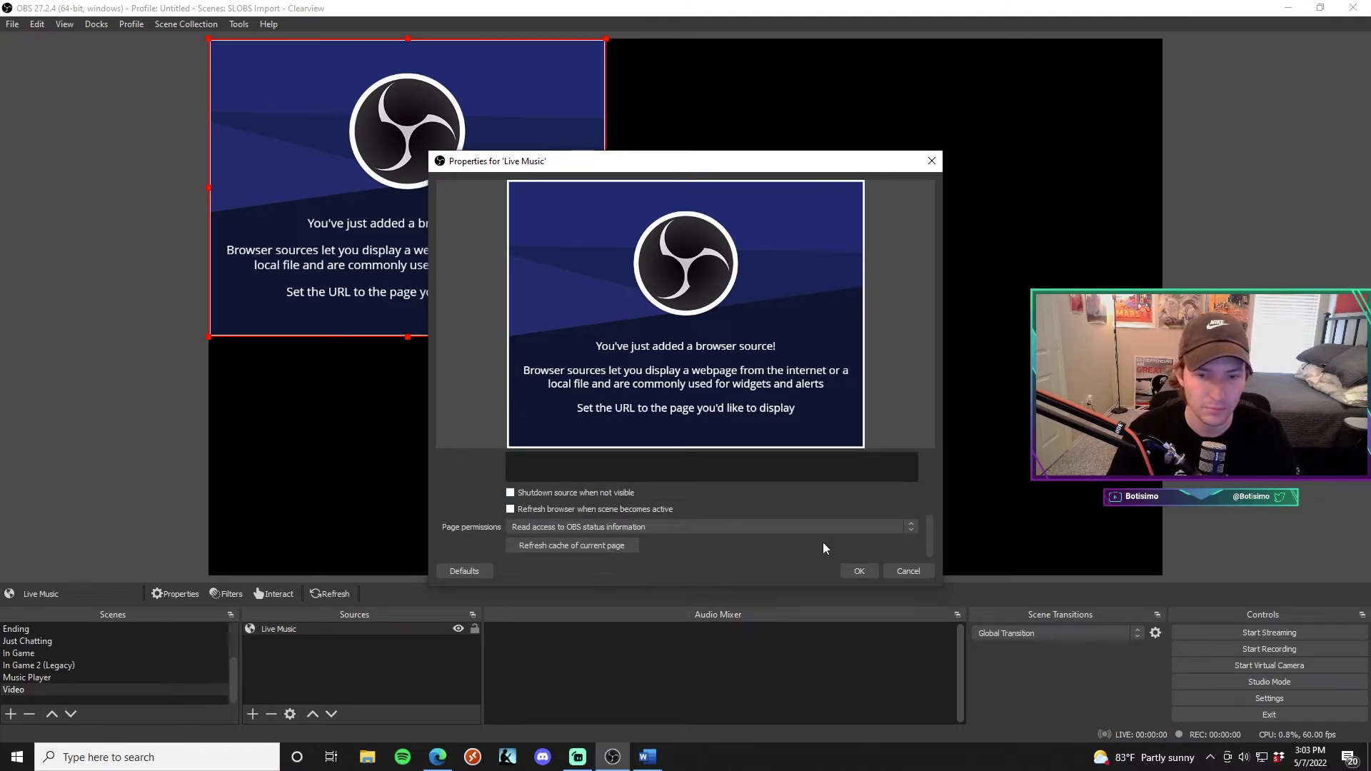
left_click(858, 571)
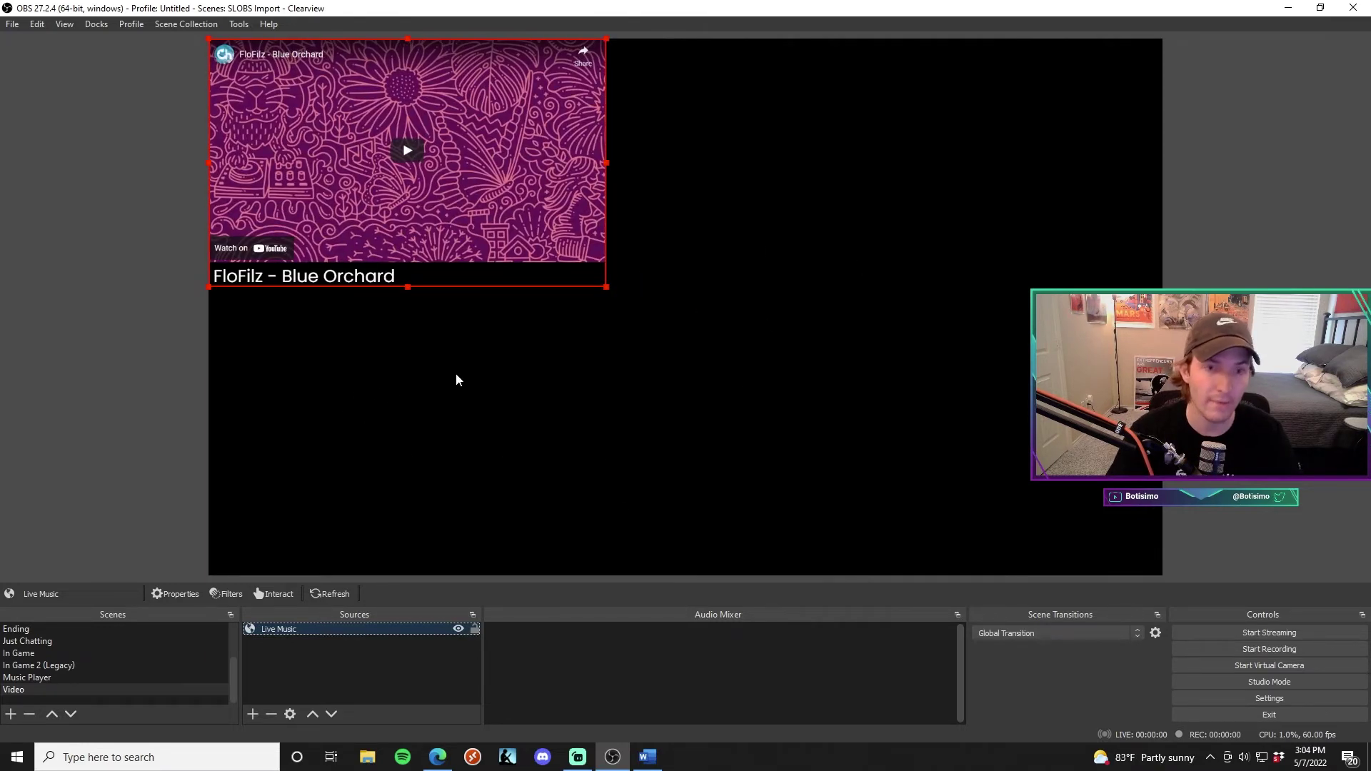
- Centre the Live Music player on the OBS canvas and return to the Botisimo overlays page
left_click_drag(469, 177, 743, 292)
left_click(983, 294)
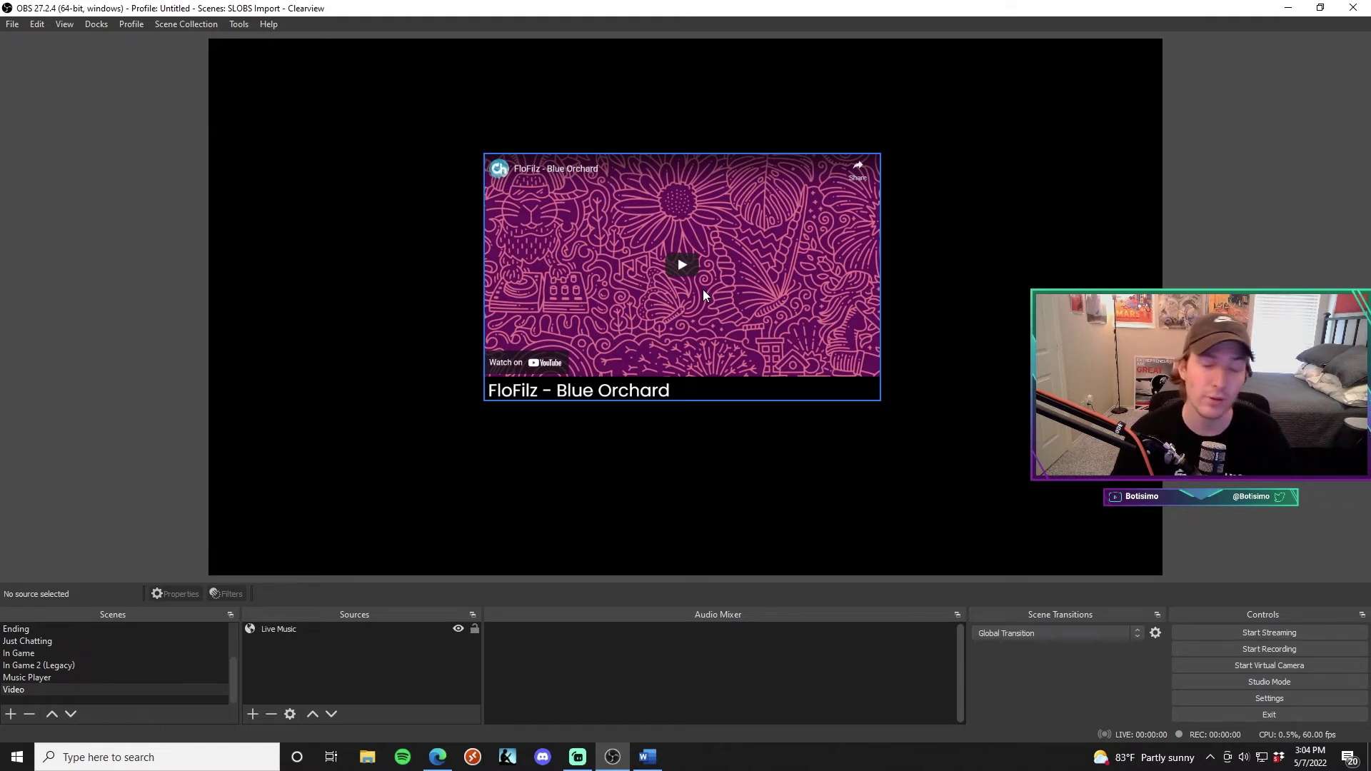
key("alt+Tab")
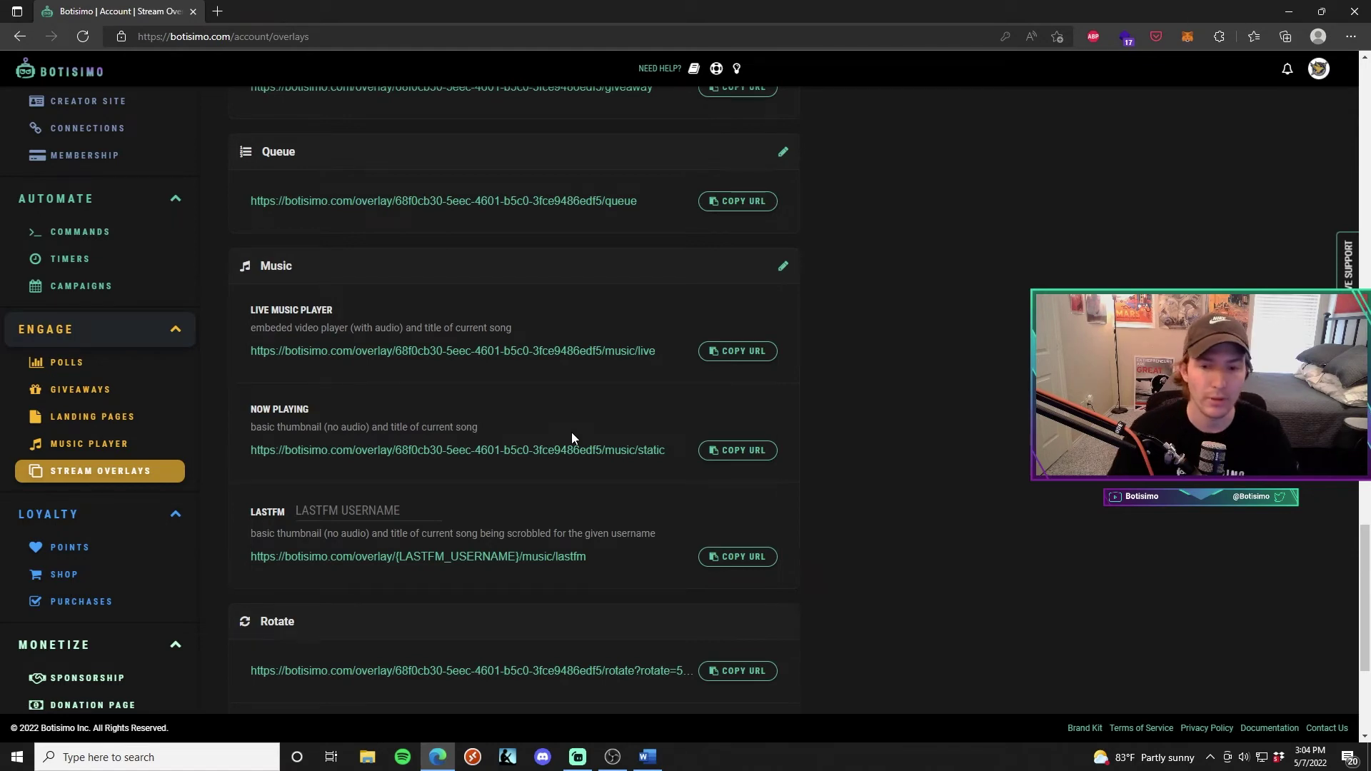
scroll(903, 472, "up", 1)
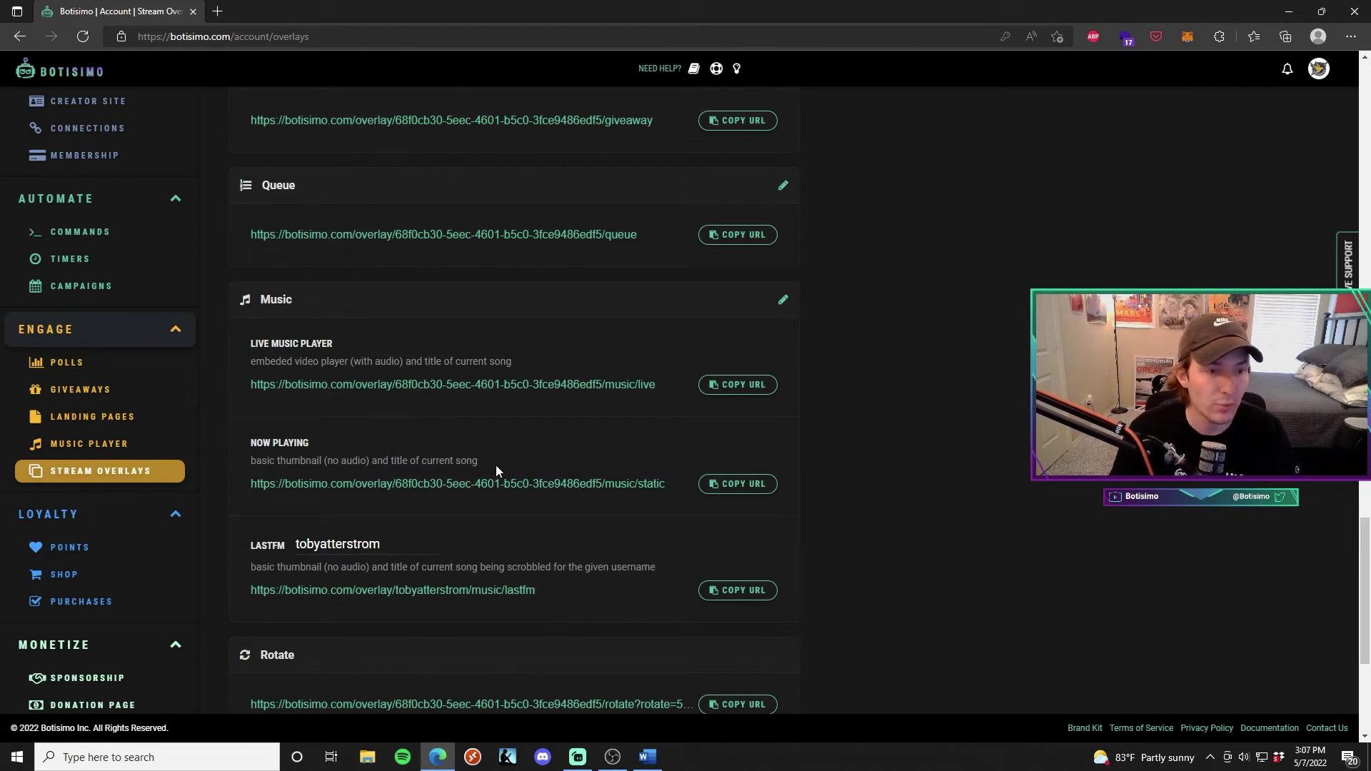
- Enable now-playing events in the Events overlay's Music tab and copy the Events overlay URL
scroll(564, 408, "up", 15)
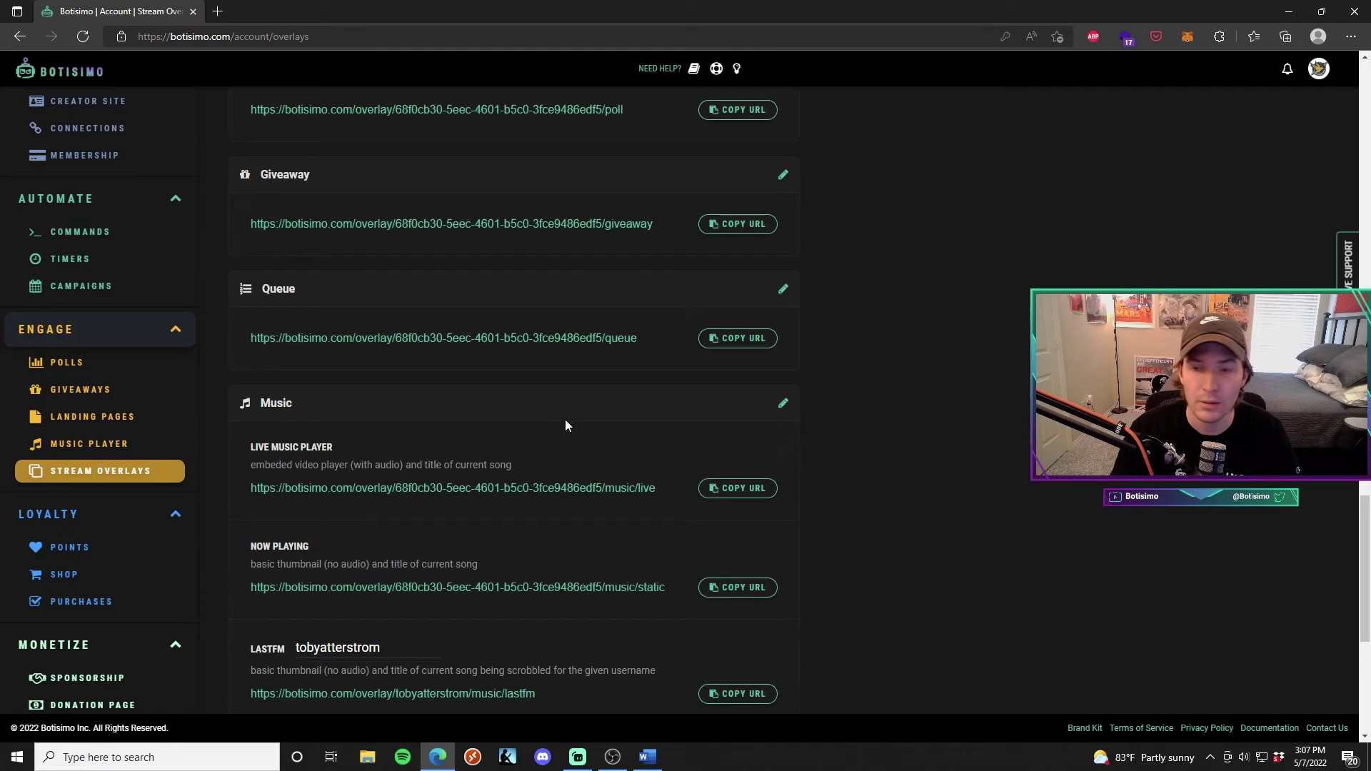
scroll(564, 407, "up", 3)
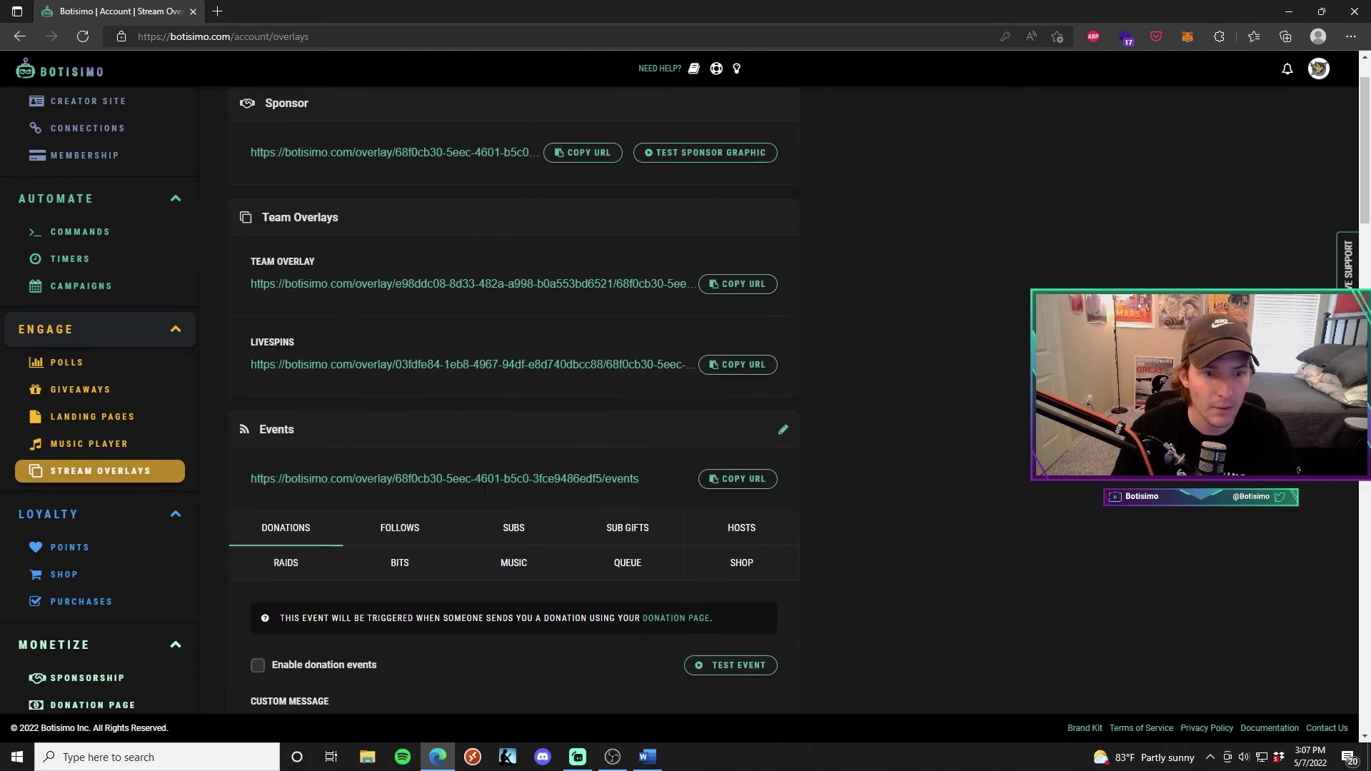
scroll(572, 414, "down", 1)
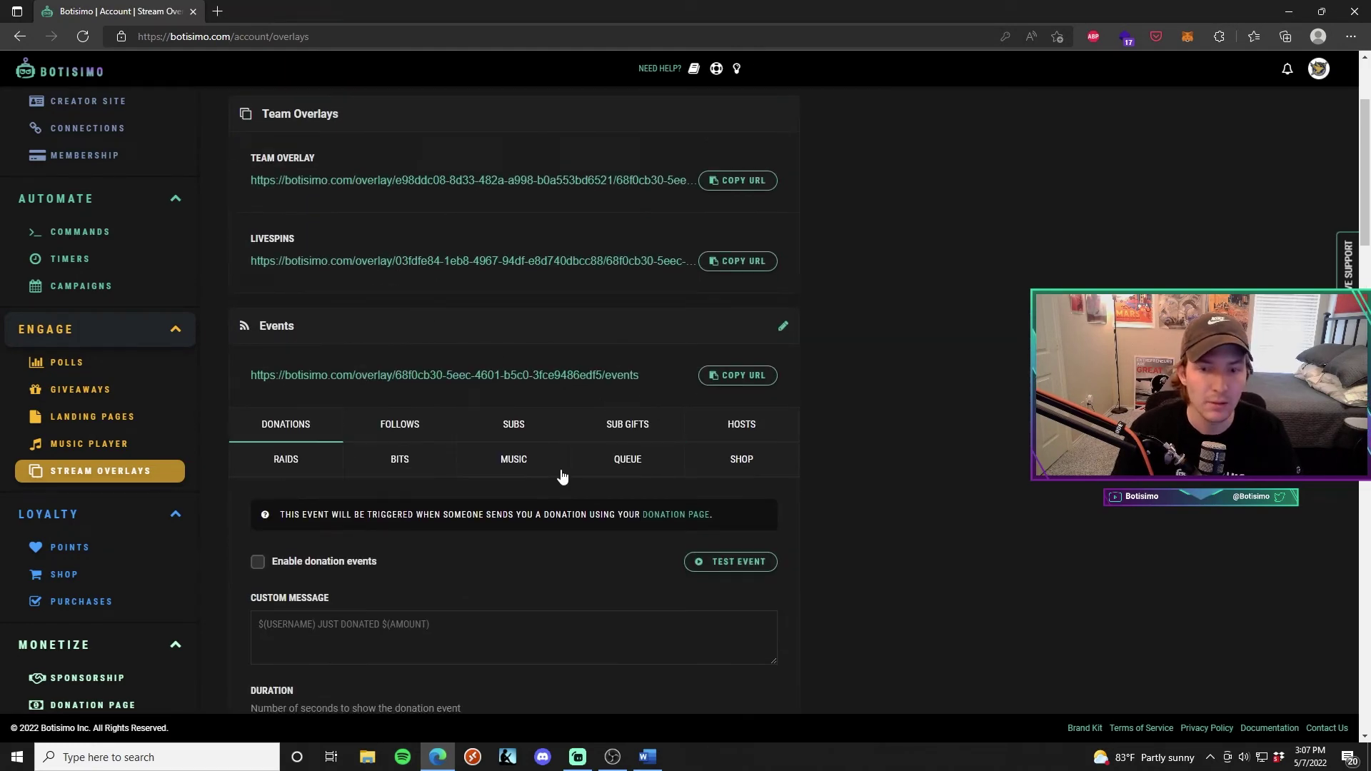
left_click(495, 465)
scroll(518, 474, "down", 1)
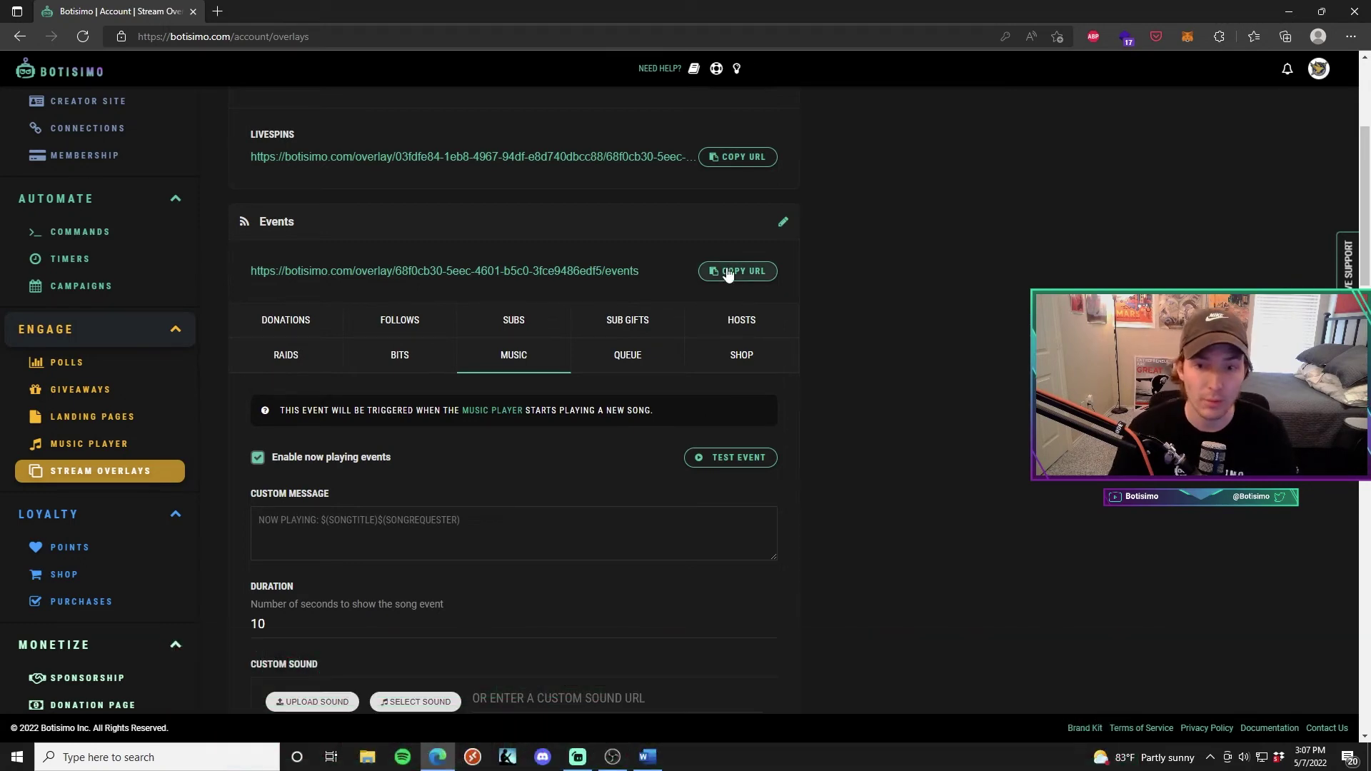
left_click(726, 276)
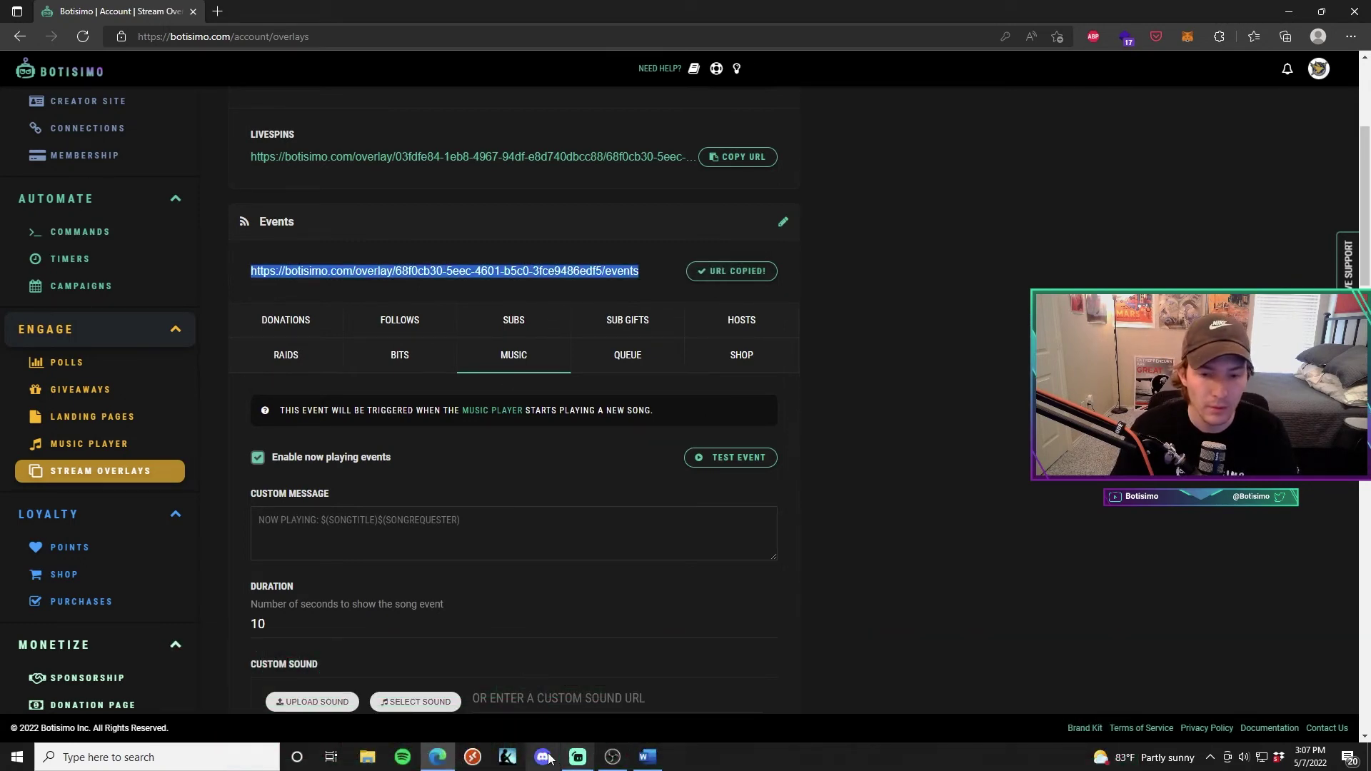
- Hide the LastFM source and create a new browser source named 'Event Overlay 2'
left_click(613, 757)
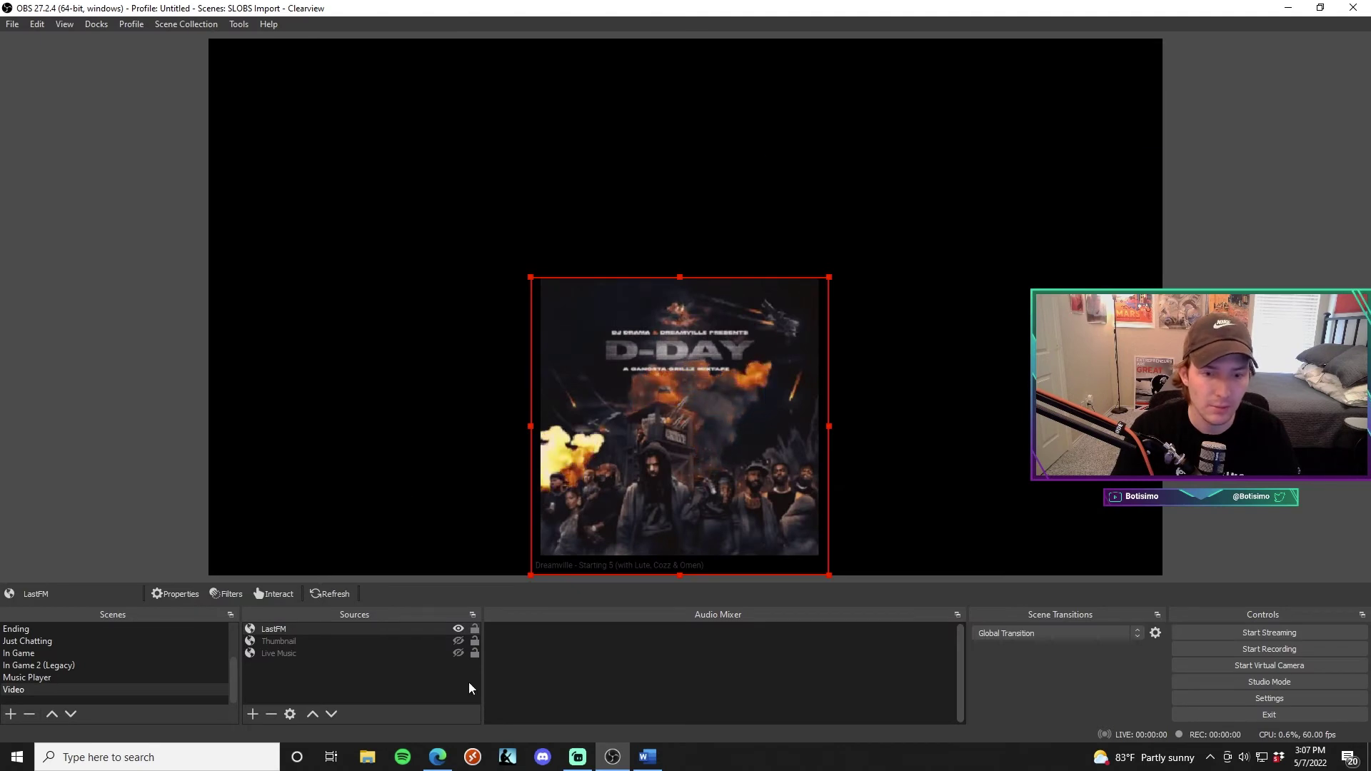
left_click(459, 629)
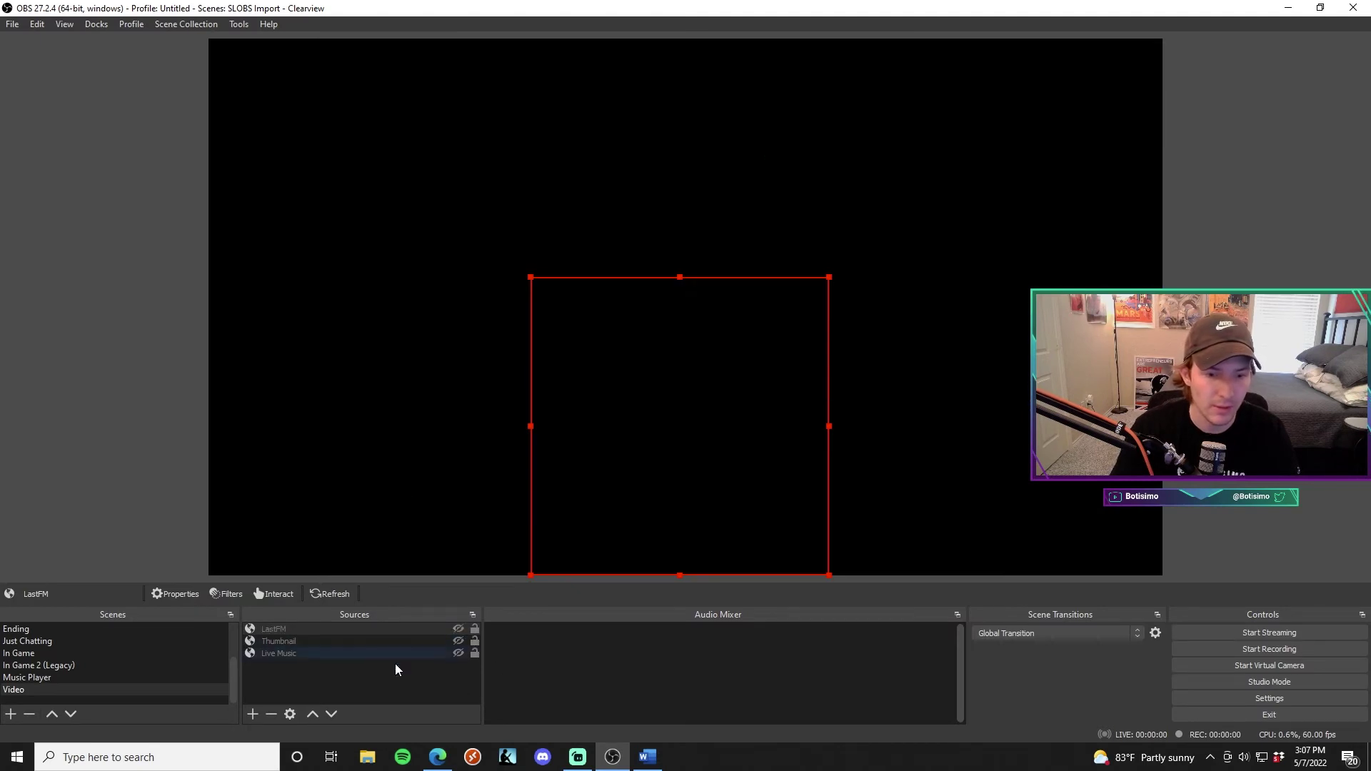
left_click(252, 715)
left_click(310, 507)
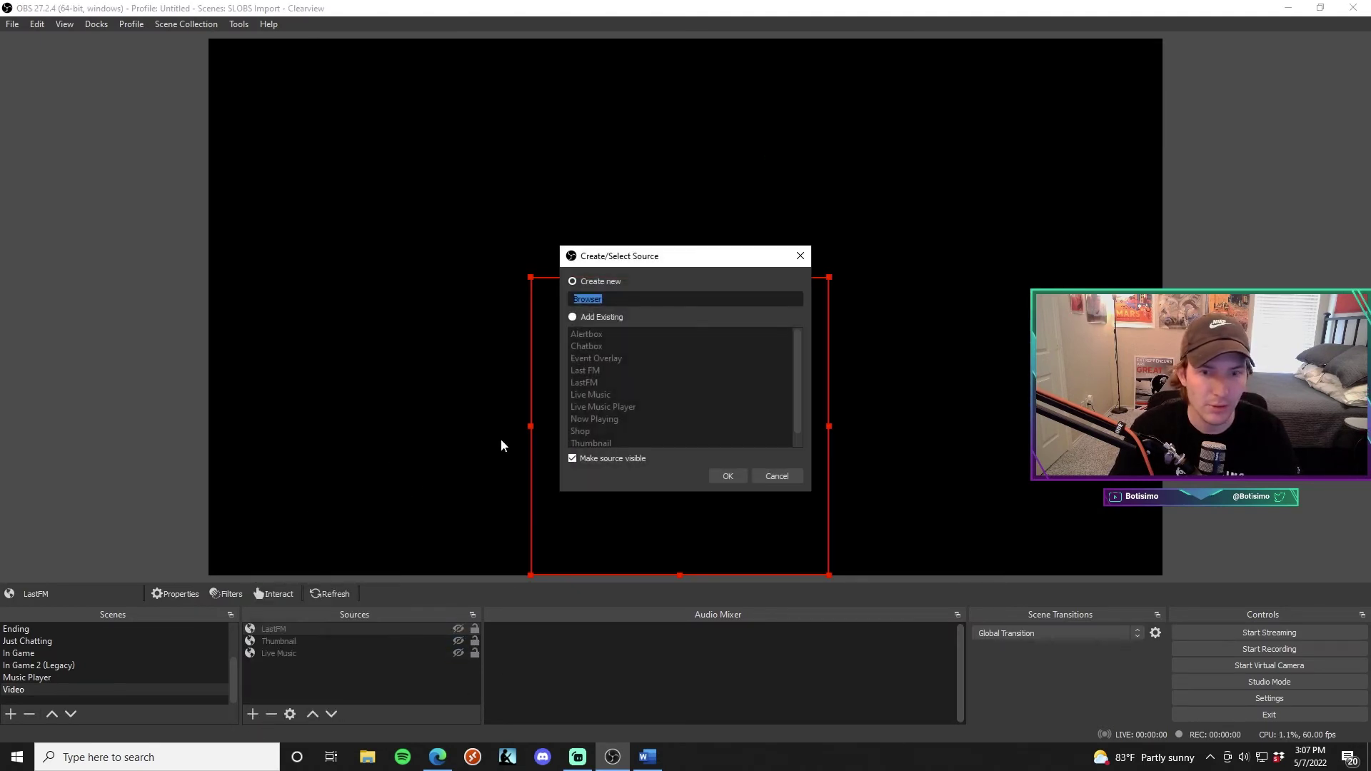
type("E")
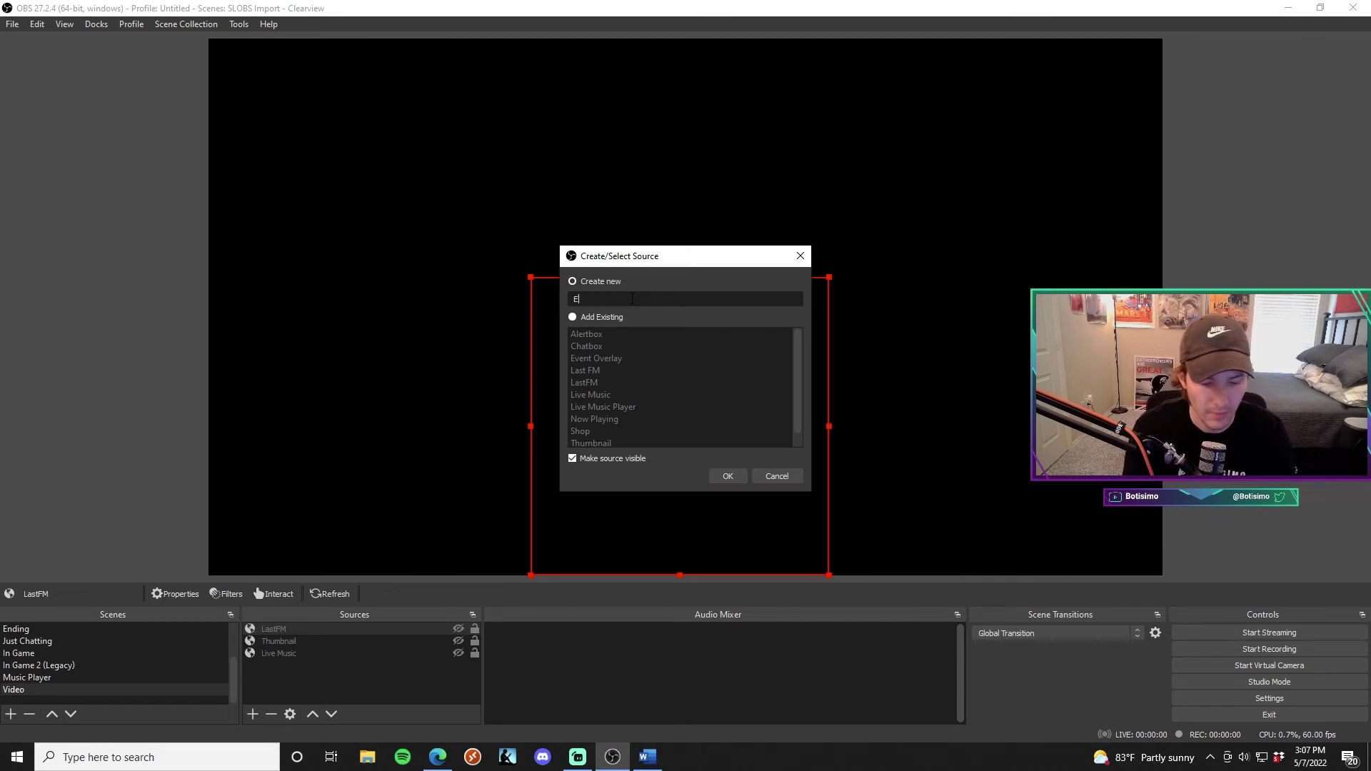
type("vent Overlay 2")
key("Return")
- Replace the default URL with the Botisimo events URL, clear the custom CSS, and apply
triple_click(678, 483)
key("ctrl+v")
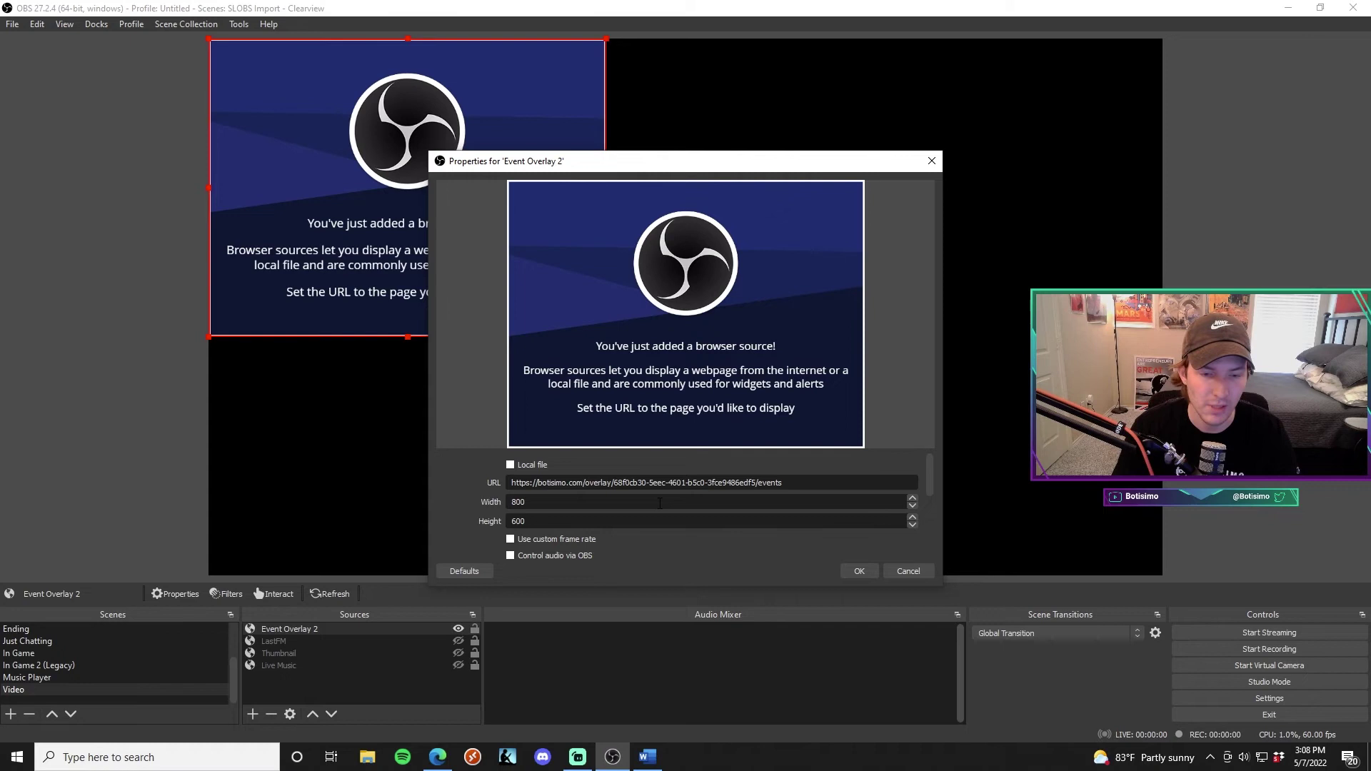
scroll(665, 530, "down", 2)
key("ctrl+a")
key("BackSpace")
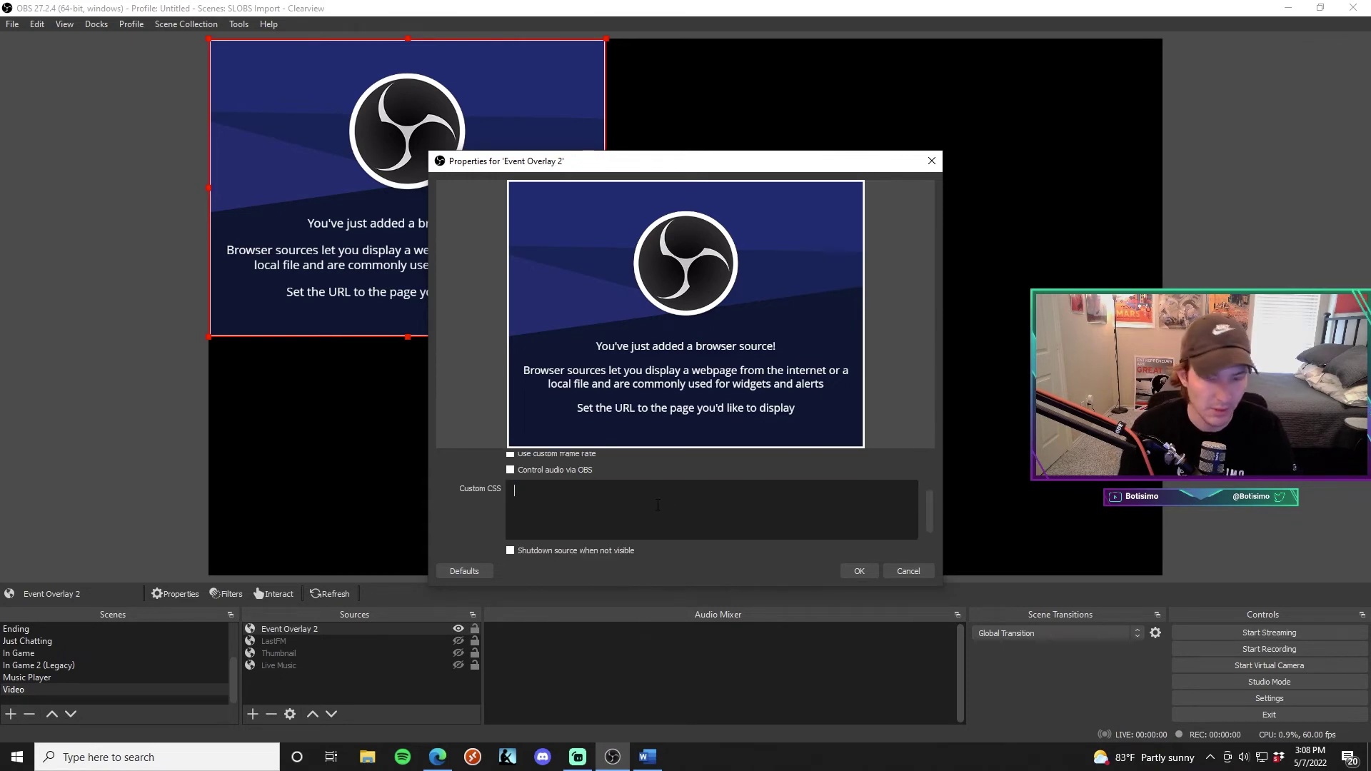
left_click(860, 572)
- Place Event Overlay 2 at the top right of the canvas and switch to the browser
left_click_drag(467, 121, 903, 126)
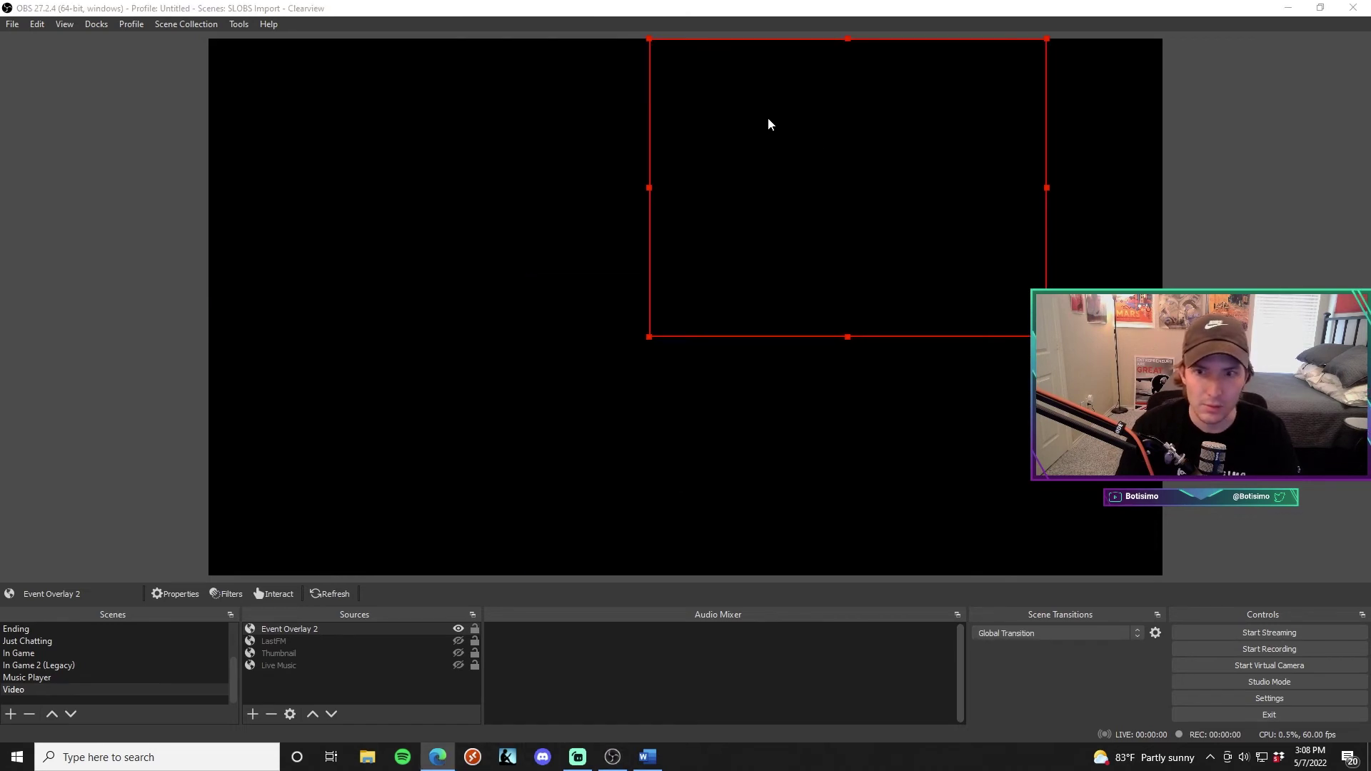
left_click_drag(769, 122, 836, 119)
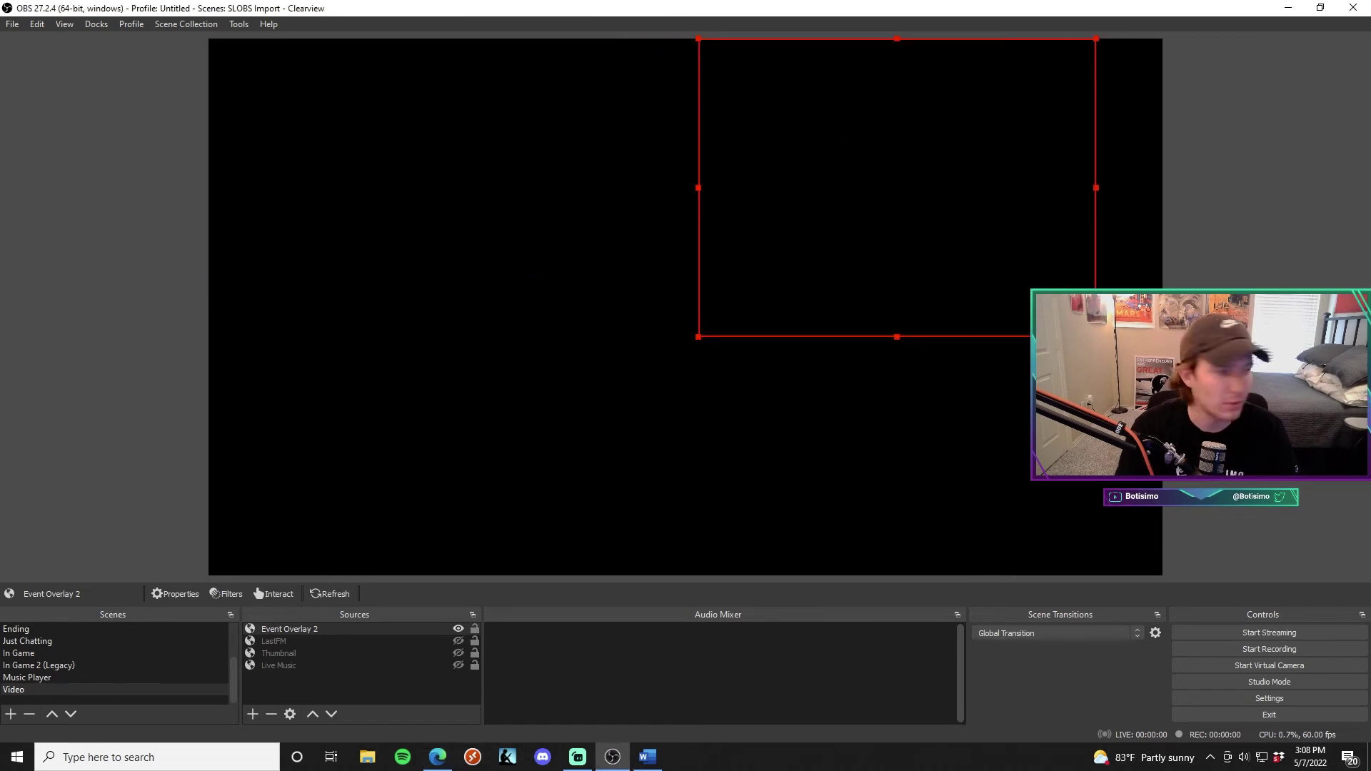
key("alt+Tab")
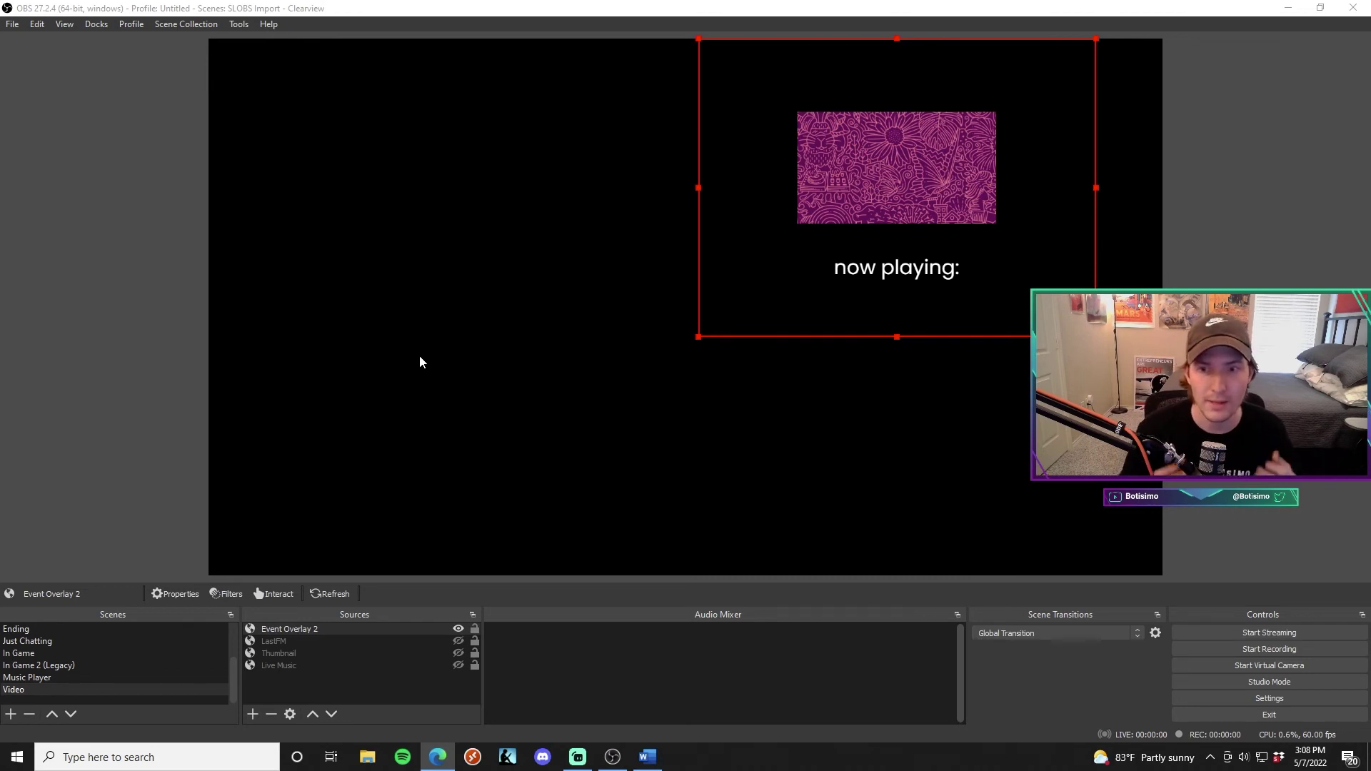
key("alt+Tab")
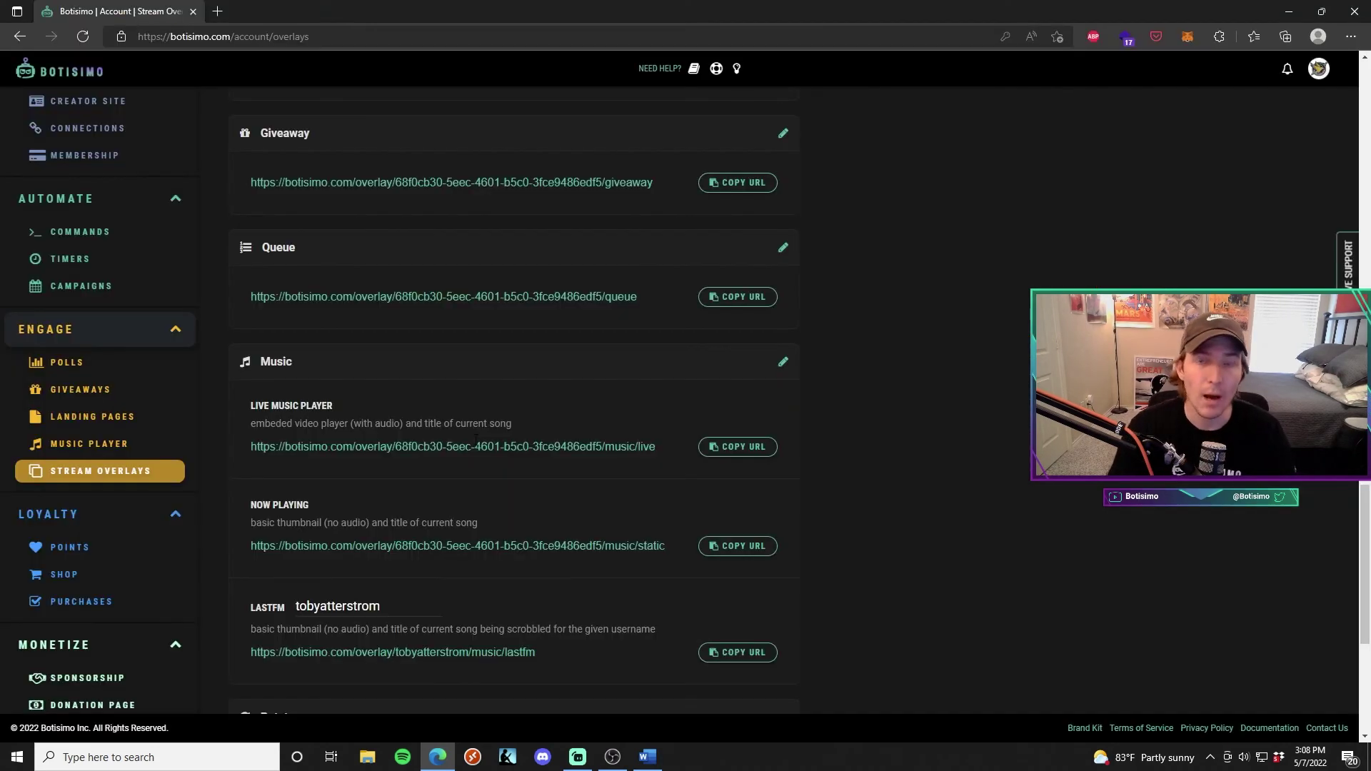